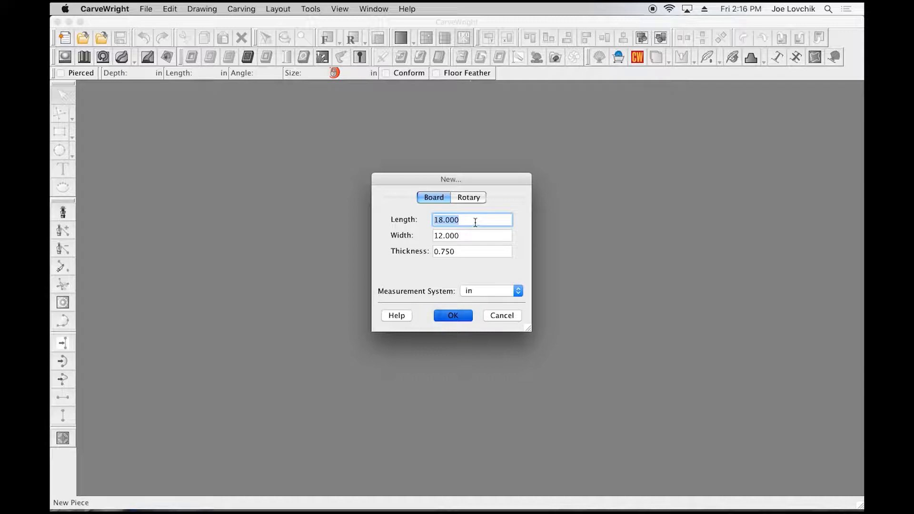
Create a new board 18 in long, 12 in wide and 0.75 in thick.
key(Tab)
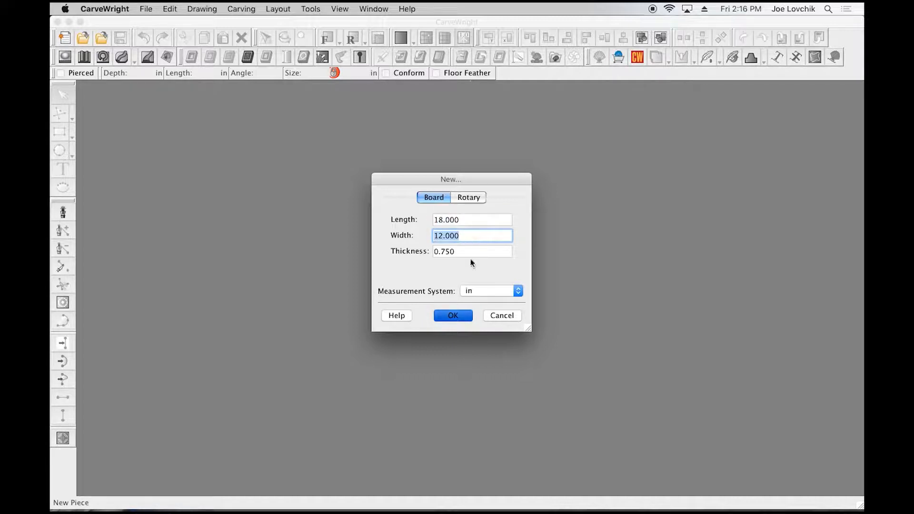
key(Tab)
click(473, 235)
click(471, 221)
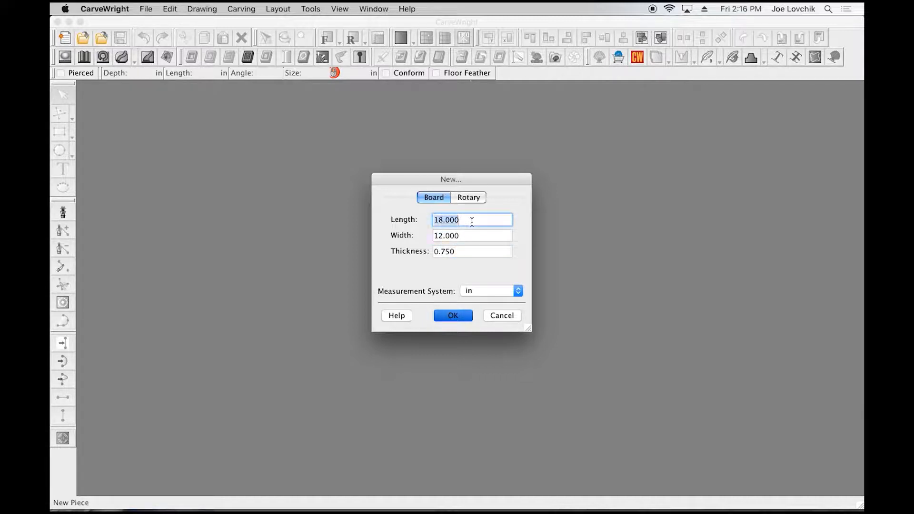
click(452, 317)
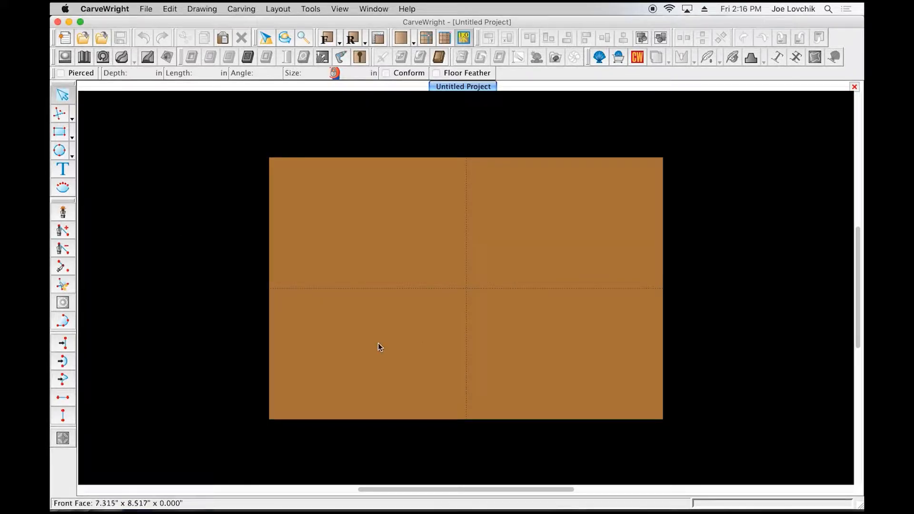
Show the grid lines on the board and set the snap interval to 0.25 in.
click(338, 8)
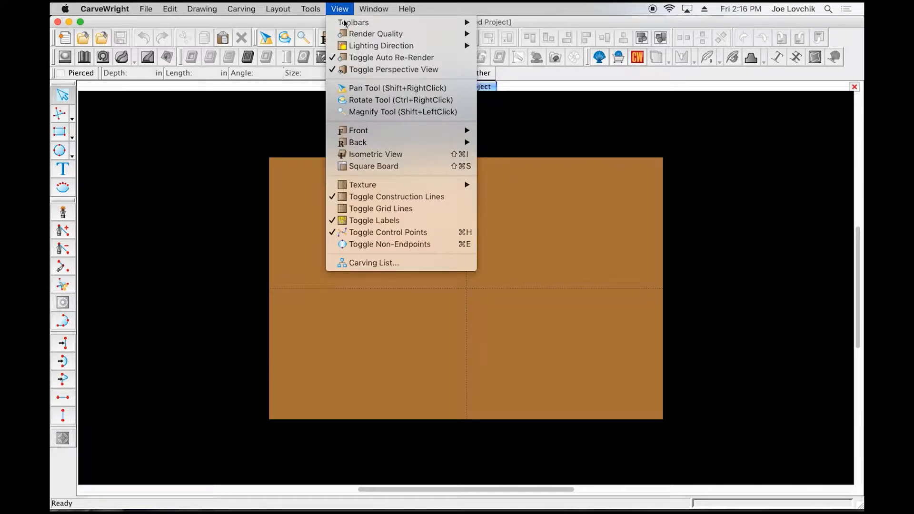
click(362, 209)
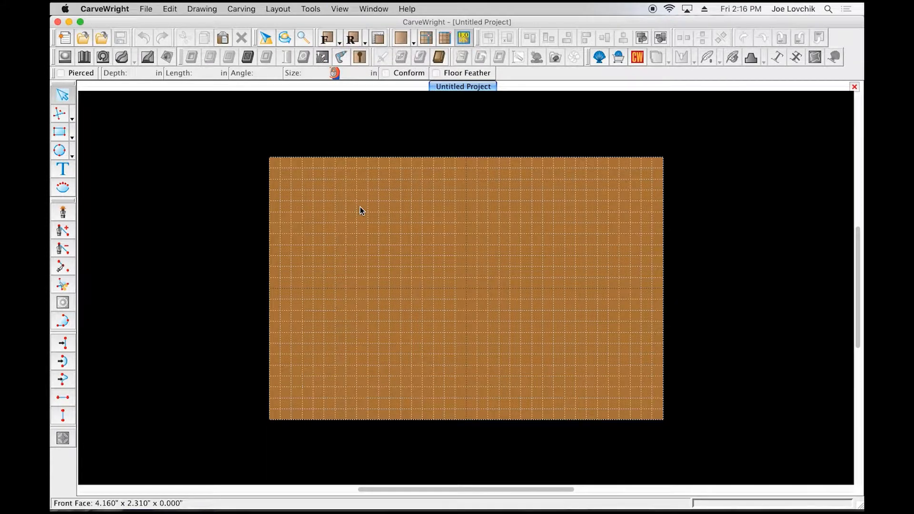
click(280, 10)
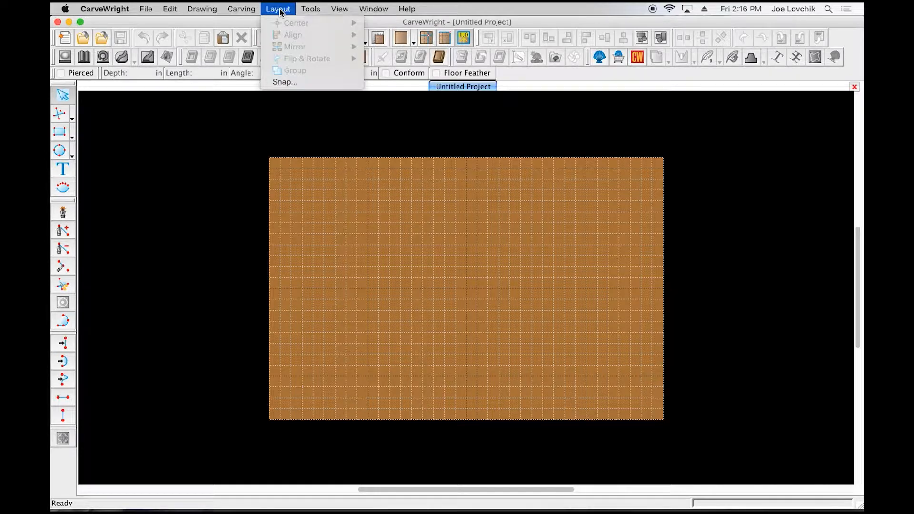
click(283, 82)
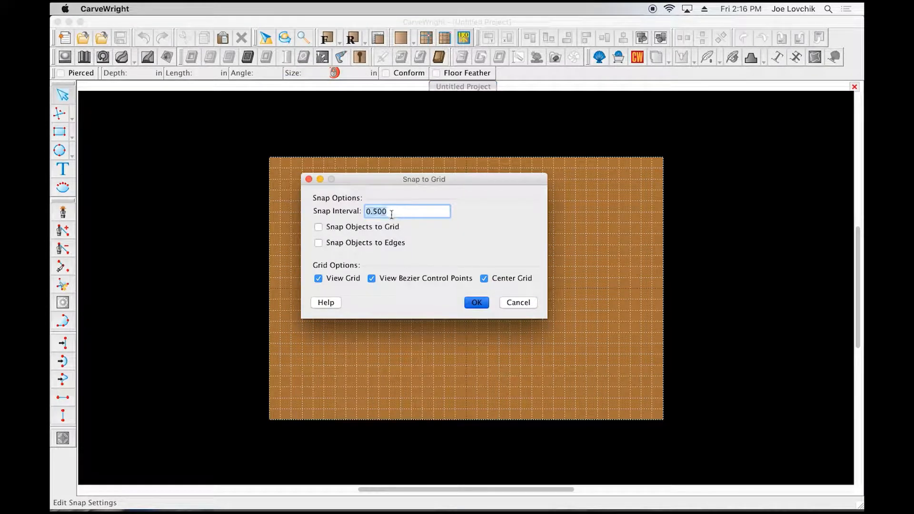
drag(397, 211, 418, 211)
text(25)
click(477, 302)
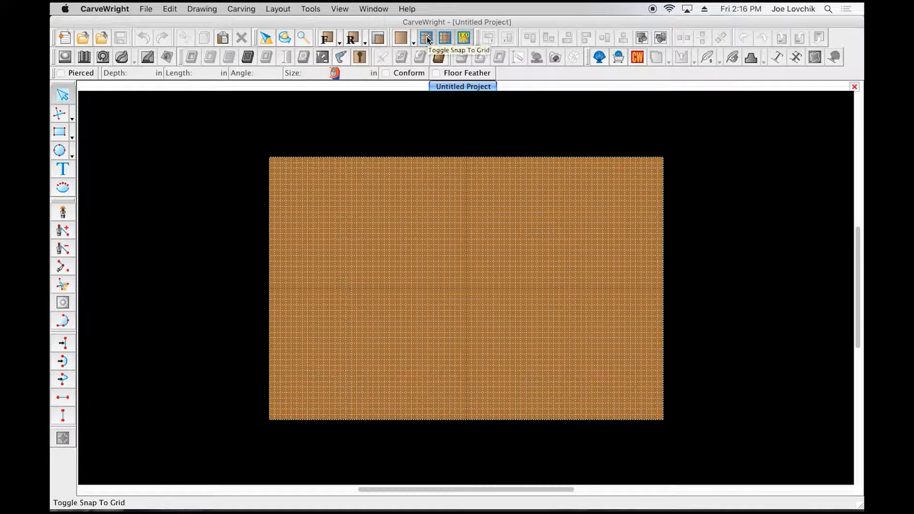
Draw a closed rectangular outline about 16 by 9 in on the board with Connected Lines, cutting each corner diagonally.
click(71, 118)
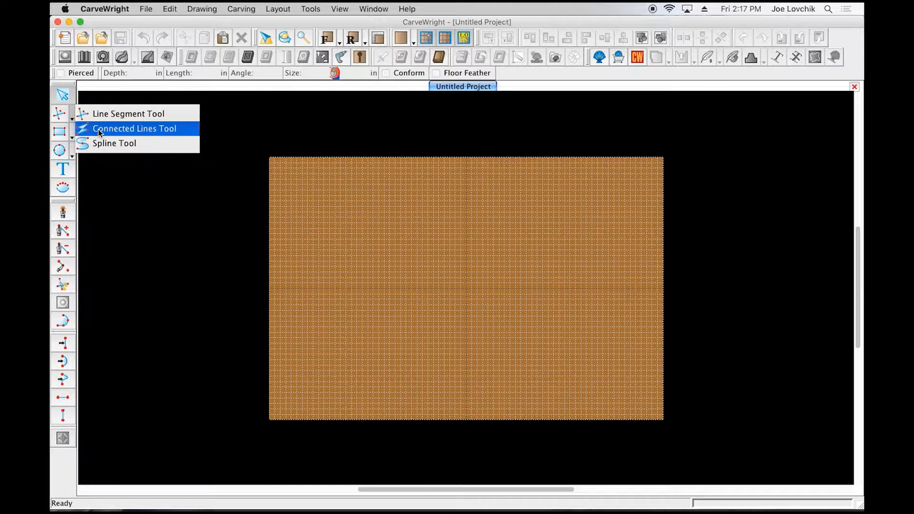
click(98, 129)
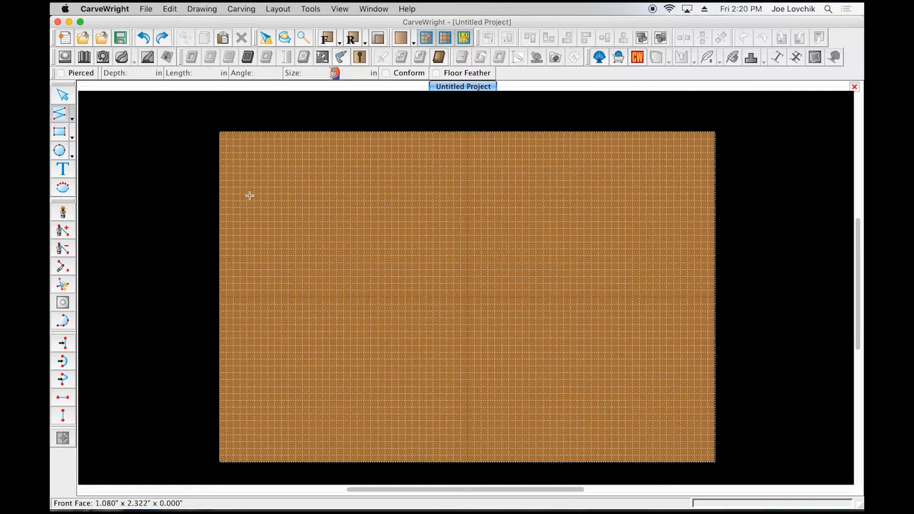
click(247, 201)
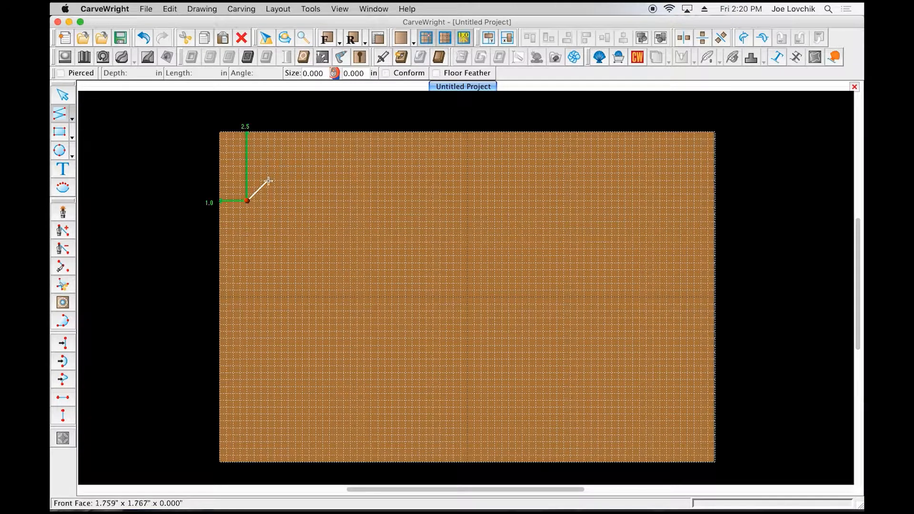
click(267, 180)
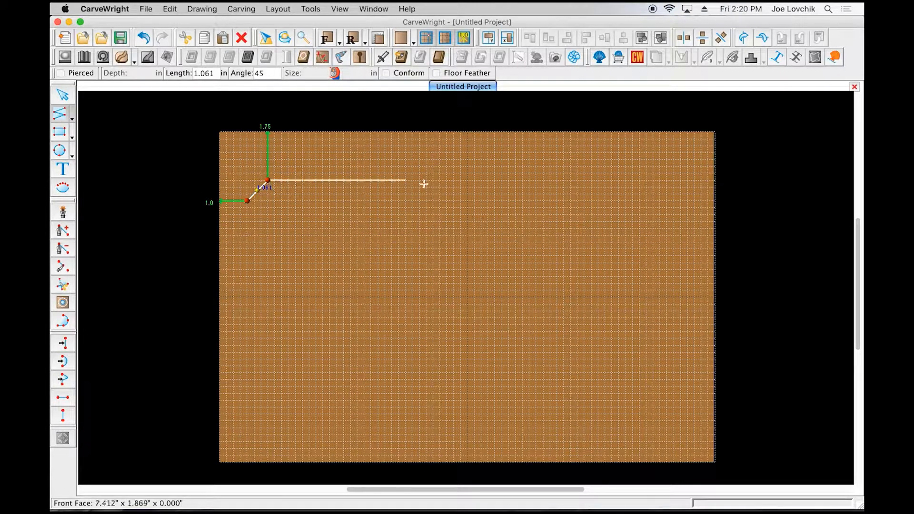
click(660, 180)
click(688, 200)
click(688, 401)
click(667, 428)
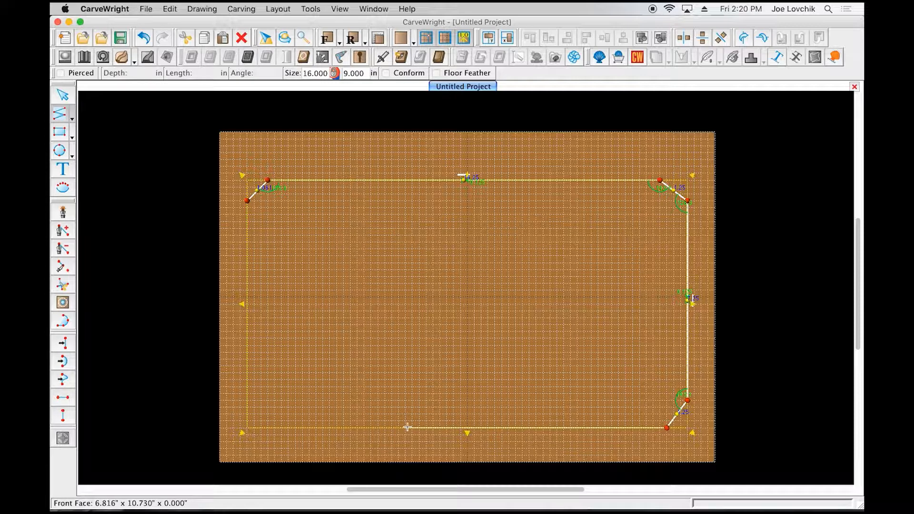
click(468, 428)
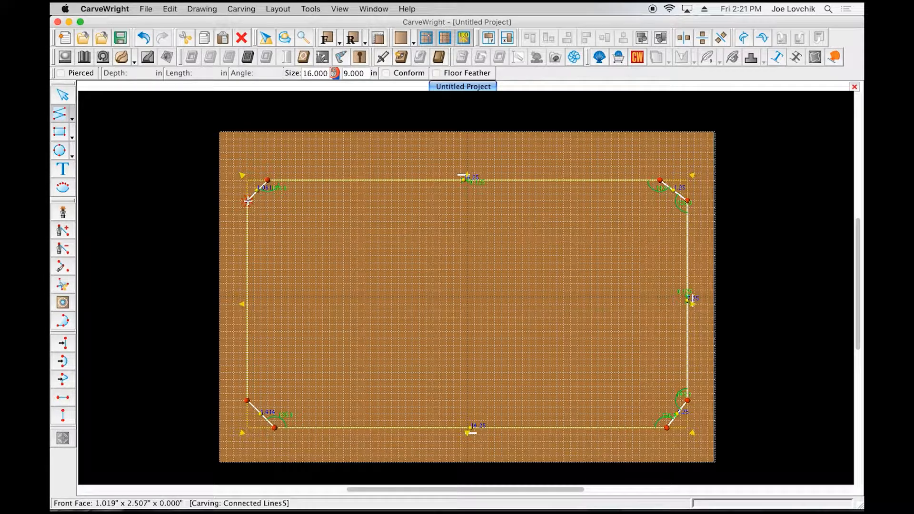
Move the outline and its corner vertices so it is centred on the board with matching 45-degree cuts at all four corners.
drag(478, 379, 478, 376)
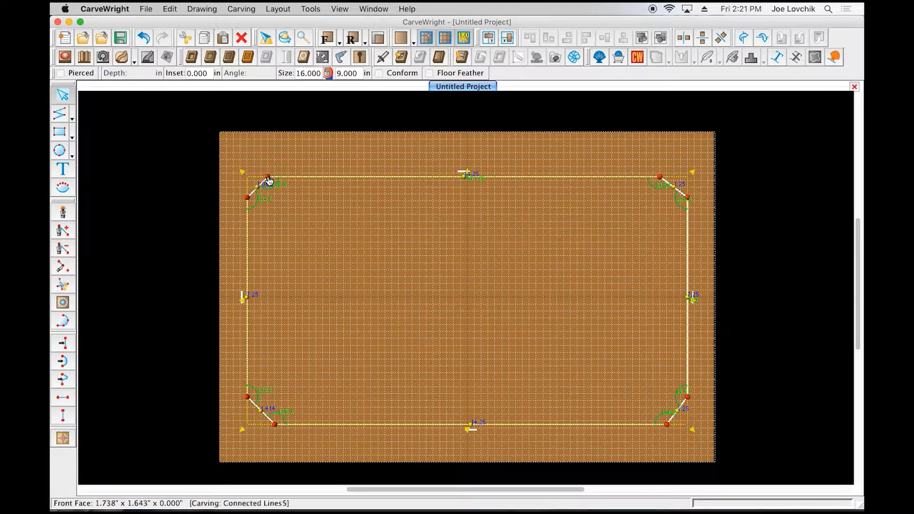
drag(269, 179, 269, 176)
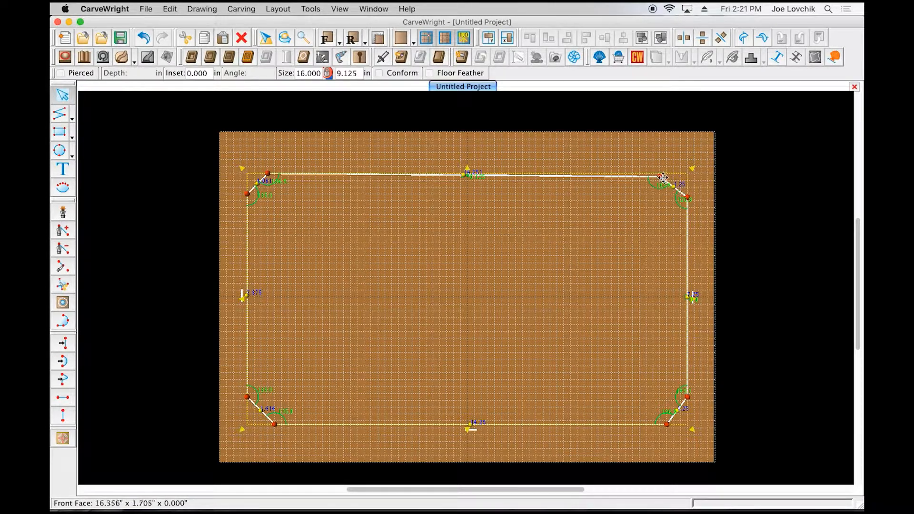
drag(659, 176, 659, 173)
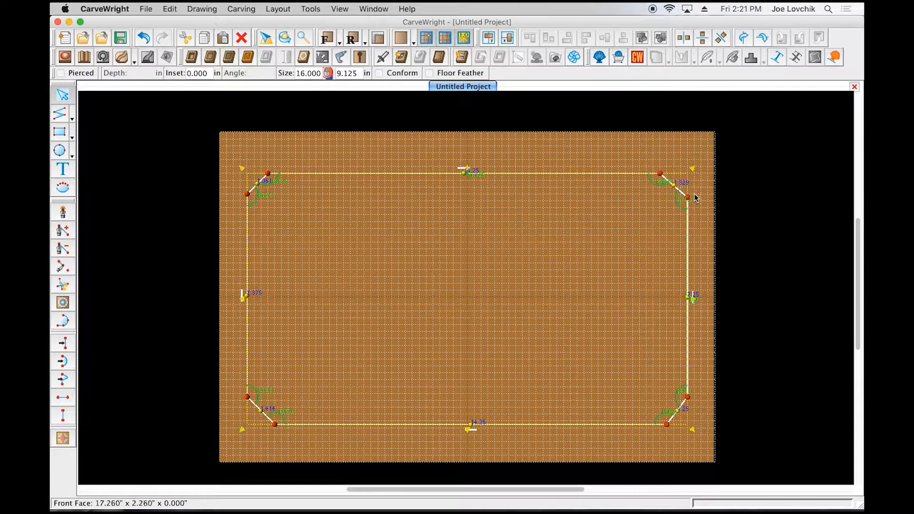
drag(688, 200, 668, 176)
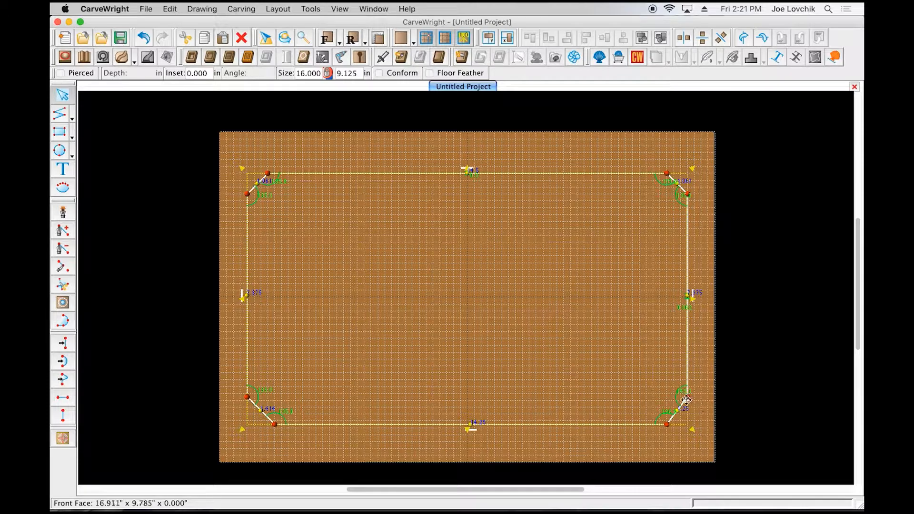
drag(687, 398, 687, 402)
drag(667, 425, 666, 421)
drag(275, 425, 247, 400)
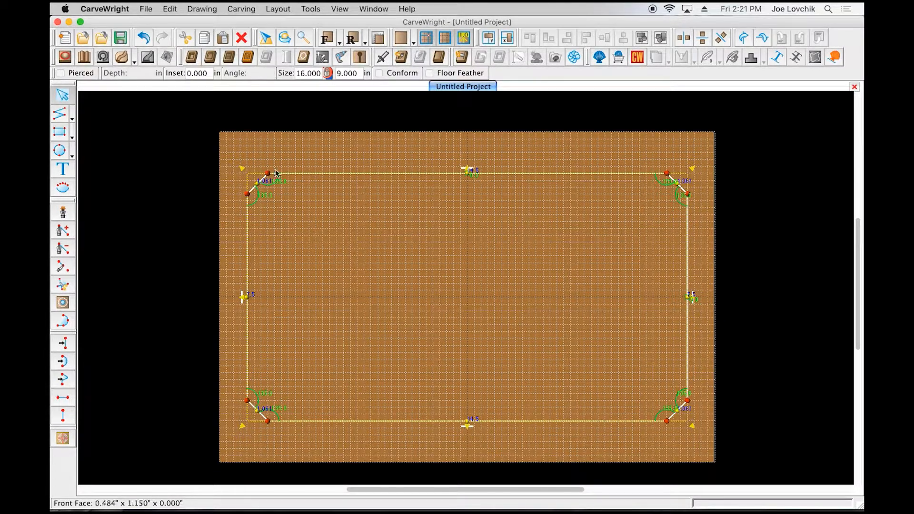
click(143, 37)
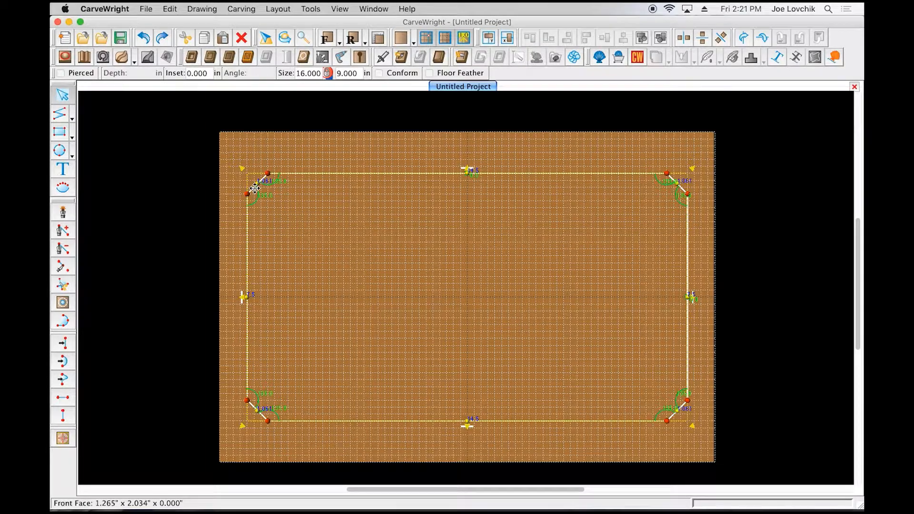
Convert the outline's upper-left corner segment to an arc, bow it inward and set its radius to 0.75 in.
right_click(255, 187)
mouse_move(347, 58)
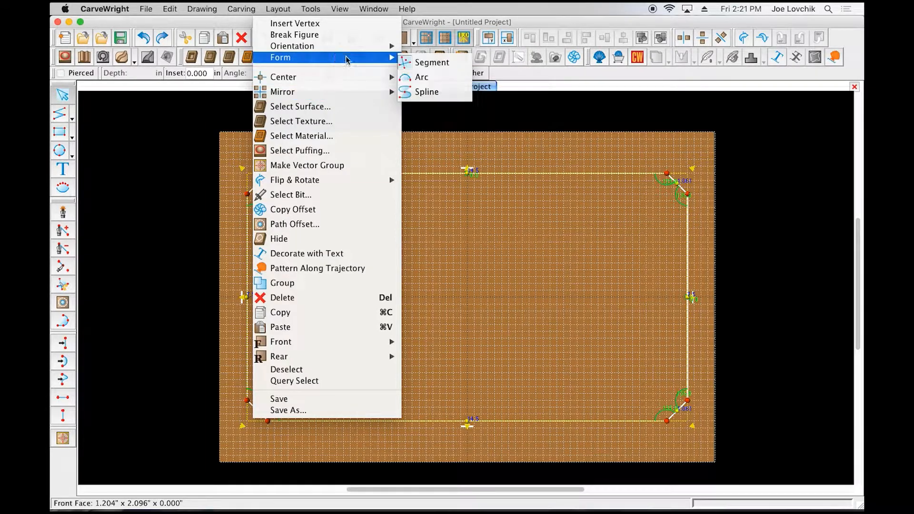
click(414, 78)
drag(255, 182, 263, 192)
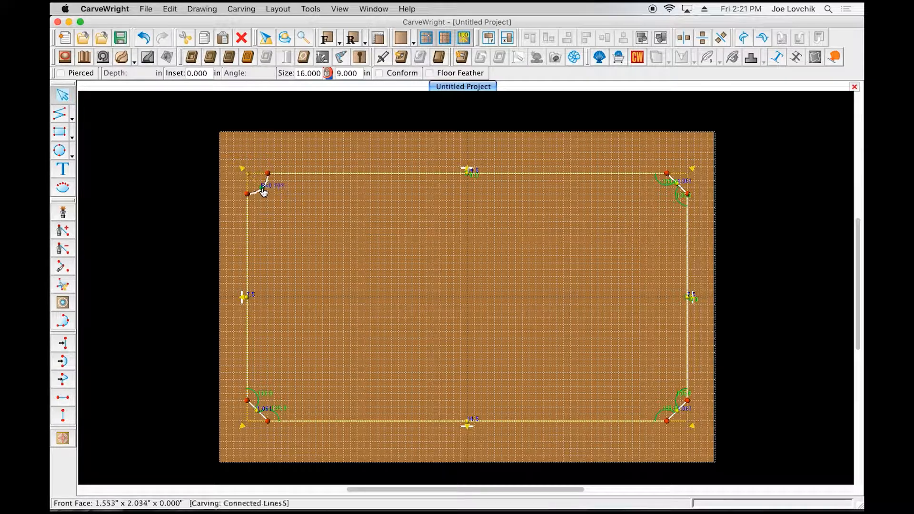
double_click(284, 186)
text(.75)
key(Return)
Turn the outline's upper-right corner segment into an inward-curving arc with a 0.75 in radius.
right_click(682, 187)
click(672, 78)
drag(681, 183, 672, 189)
double_click(690, 184)
text(.75)
key(Return)
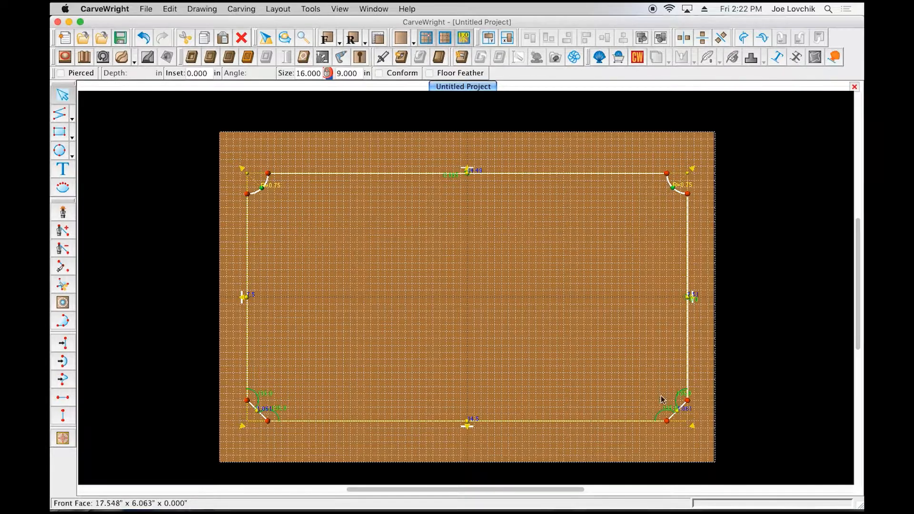
Turn the outline's lower-right corner segment into an inward-curving arc with a 0.75 in radius.
right_click(673, 414)
mouse_move(691, 57)
click(665, 76)
drag(682, 415, 675, 406)
double_click(691, 404)
text(.75)
key(Return)
Turn the outline's lower-left corner segment into an inward-curving arc with a 0.75 in radius.
right_click(263, 417)
mouse_move(339, 61)
click(432, 76)
drag(254, 416, 261, 407)
double_click(275, 405)
text(.75)
key(Return)
Draw a second closed Connected Lines outline inside the first, with 13.5 in and 6.5 in straight sides and diagonally cut corners.
click(64, 119)
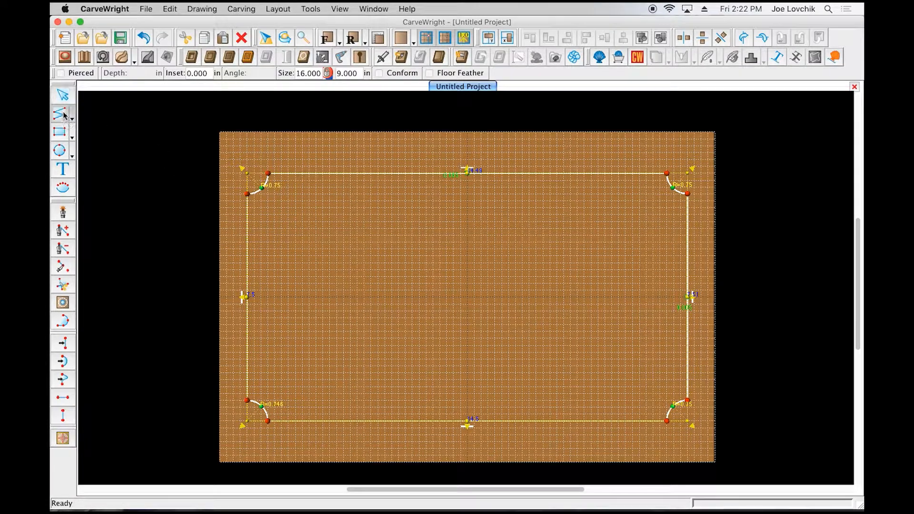
click(268, 208)
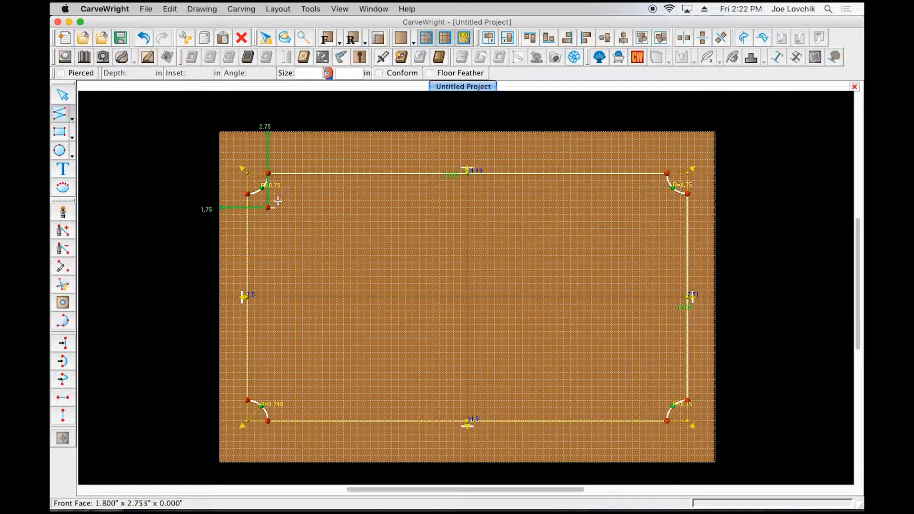
click(281, 194)
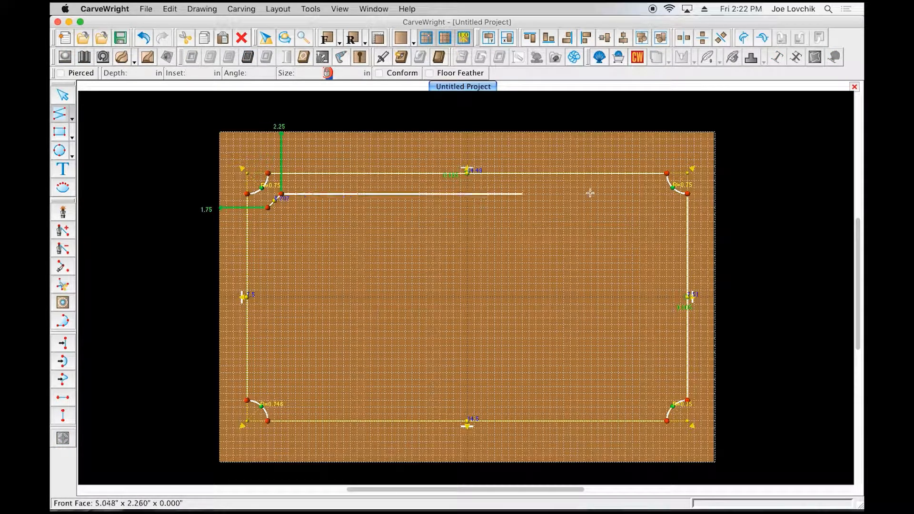
click(653, 194)
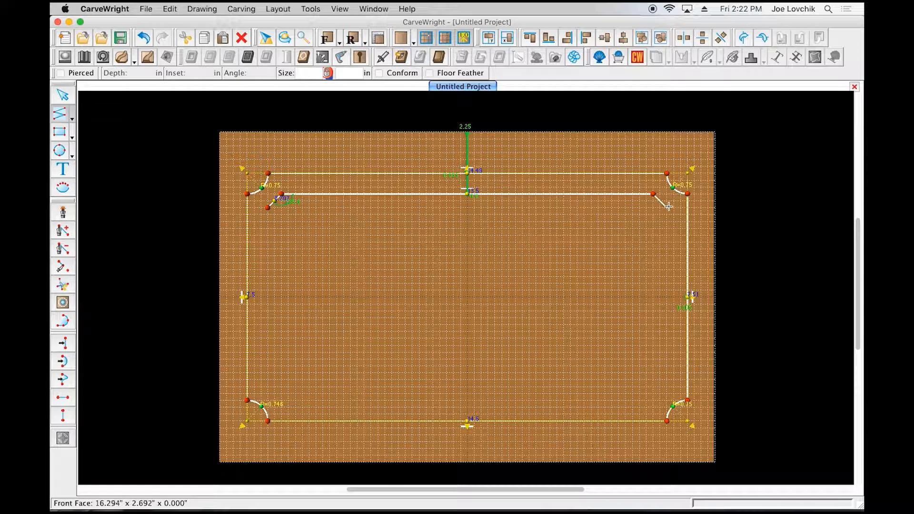
click(667, 208)
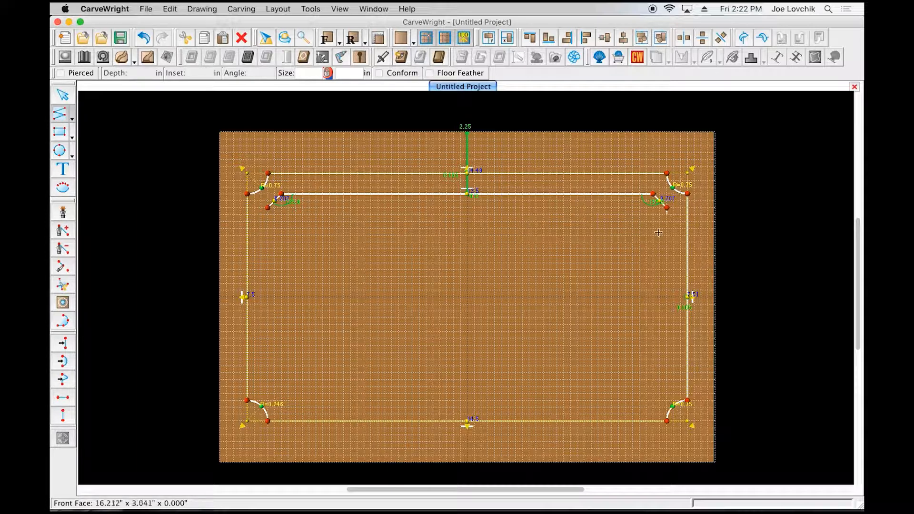
click(667, 386)
click(653, 401)
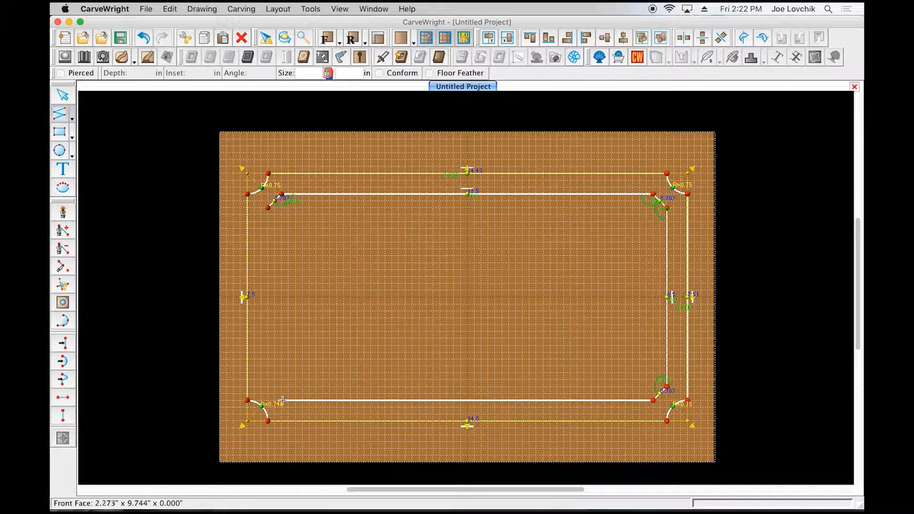
click(268, 387)
click(268, 208)
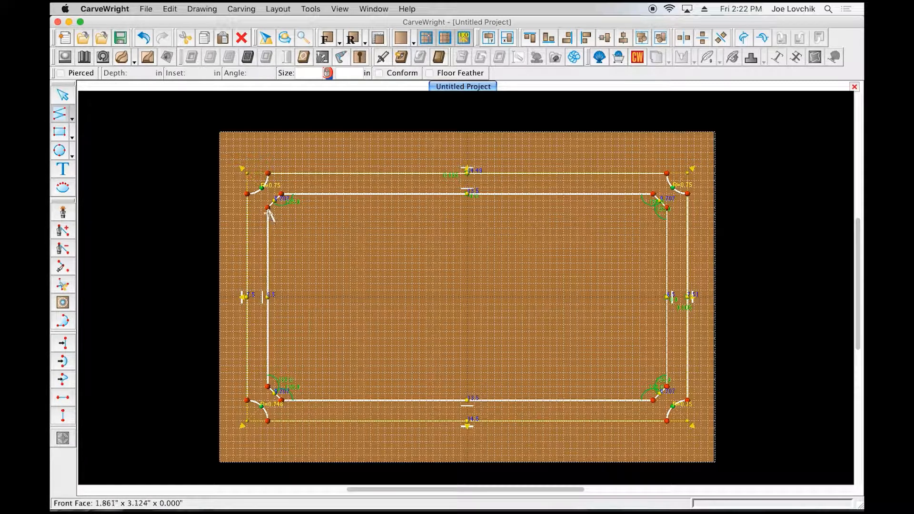
key(Escape)
Convert the inner outline's upper-left corner segment to an arc, bow it inward and set its radius to 0.5 in.
click(269, 211)
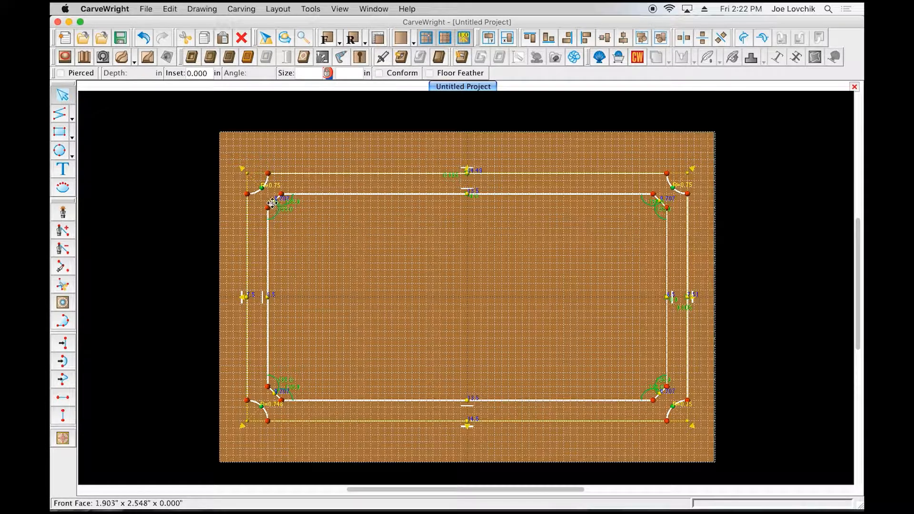
right_click(271, 204)
mouse_move(368, 87)
mouse_move(333, 58)
click(428, 76)
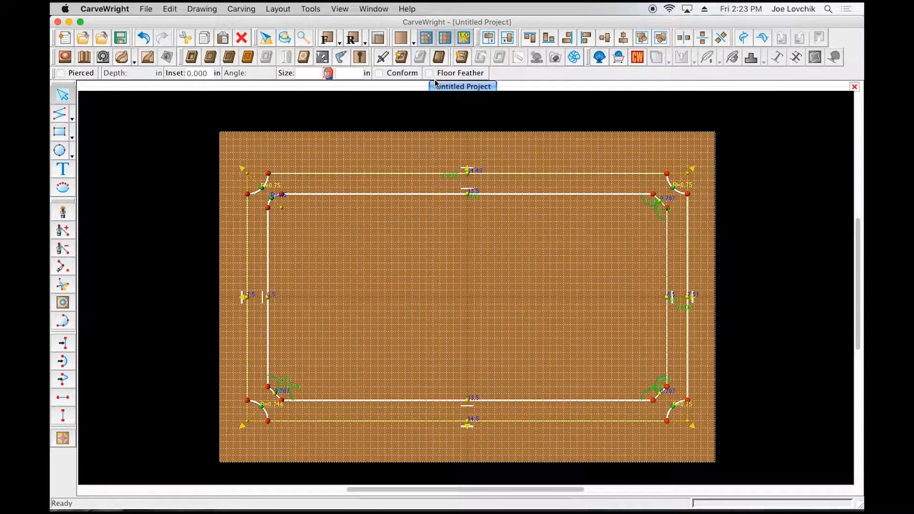
drag(272, 202, 280, 206)
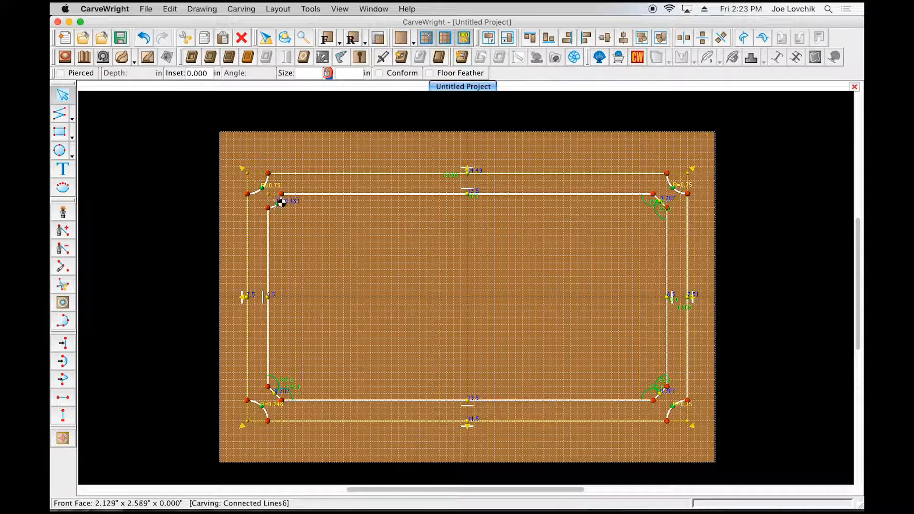
double_click(295, 201)
text(0.5)
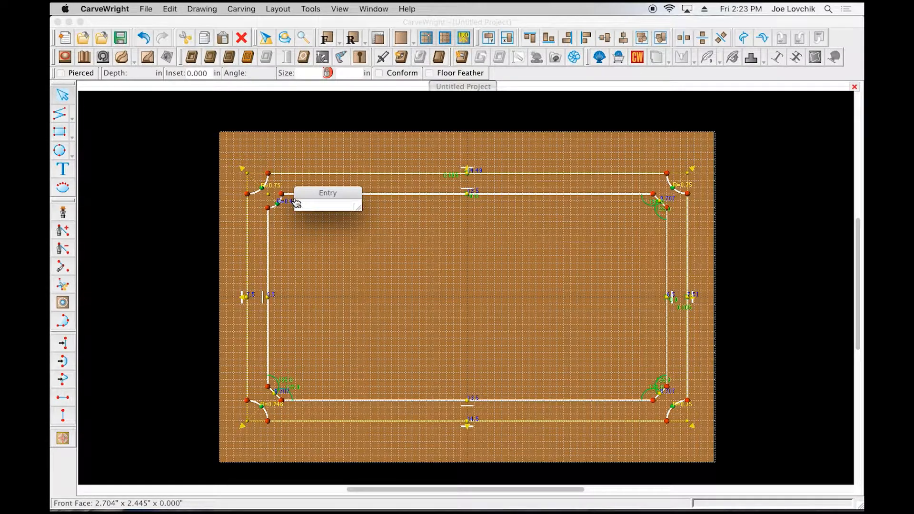
key(Return)
Turn the inner outline's upper-right corner segment into an inward-curving arc with a 0.5 in radius.
right_click(663, 205)
mouse_move(694, 57)
click(809, 70)
drag(662, 198, 657, 204)
double_click(672, 202)
text(0.5)
key(Return)
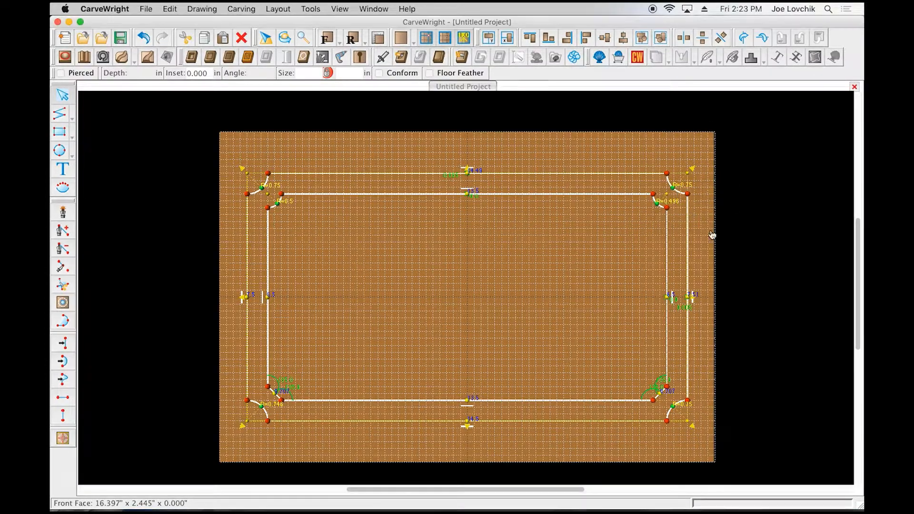
Convert the inner outline's lower-right corner segment to an arc, bow it inward and set its radius to 0.5 in.
right_click(659, 395)
mouse_move(691, 57)
click(810, 77)
drag(663, 396, 657, 390)
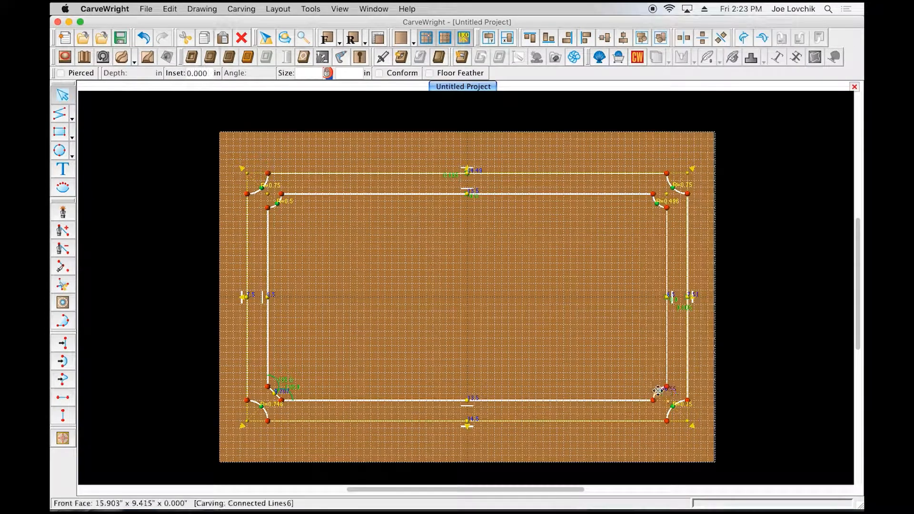
double_click(671, 388)
text(0.5)
key(Return)
Turn the inner outline's lower-left corner segment into an inward-curving arc with a 0.5 in radius.
right_click(277, 395)
mouse_move(309, 58)
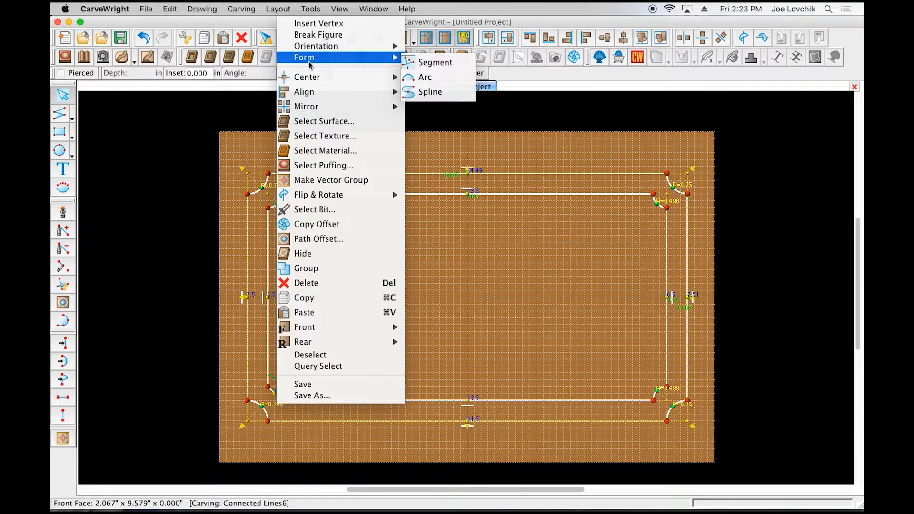
click(423, 77)
drag(271, 396, 277, 390)
double_click(296, 392)
text(0.5)
key(Return)
click(198, 229)
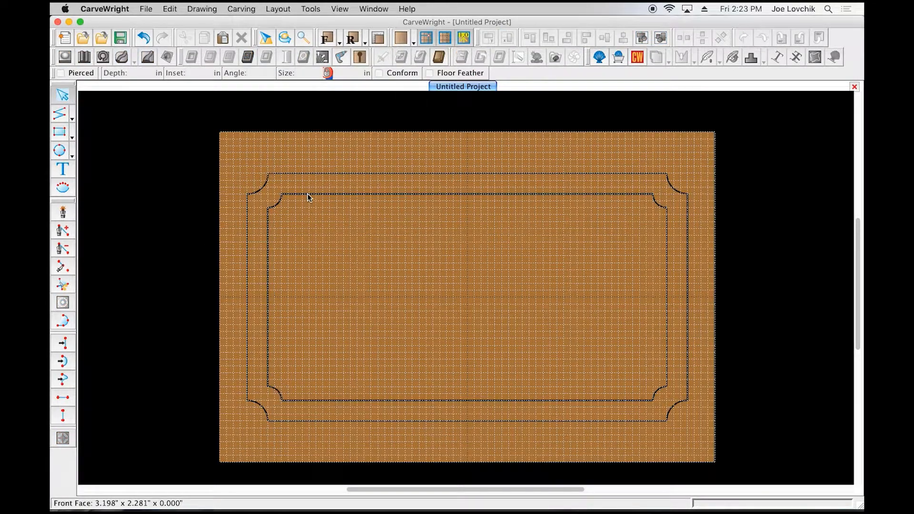
Assign a 0.25 in deep carve region to the outer outline and another to the inner outline.
click(307, 195)
click(296, 175)
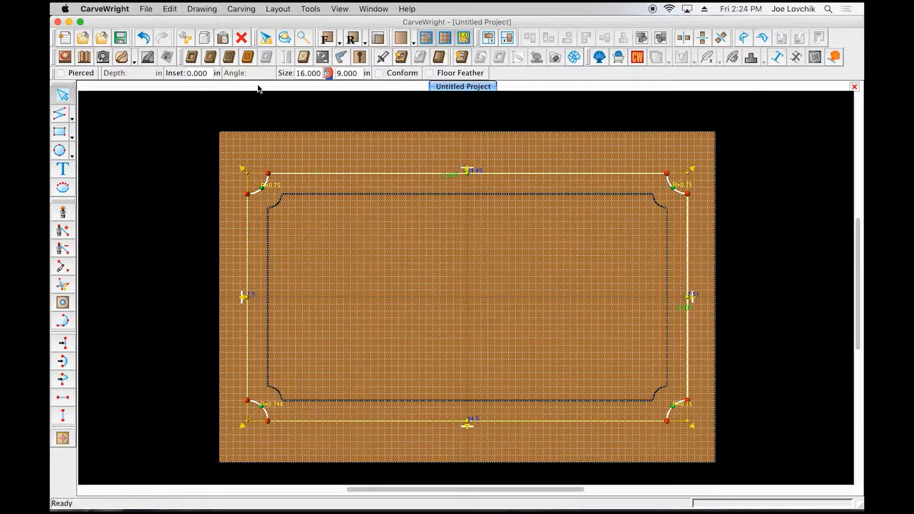
click(193, 58)
click(282, 206)
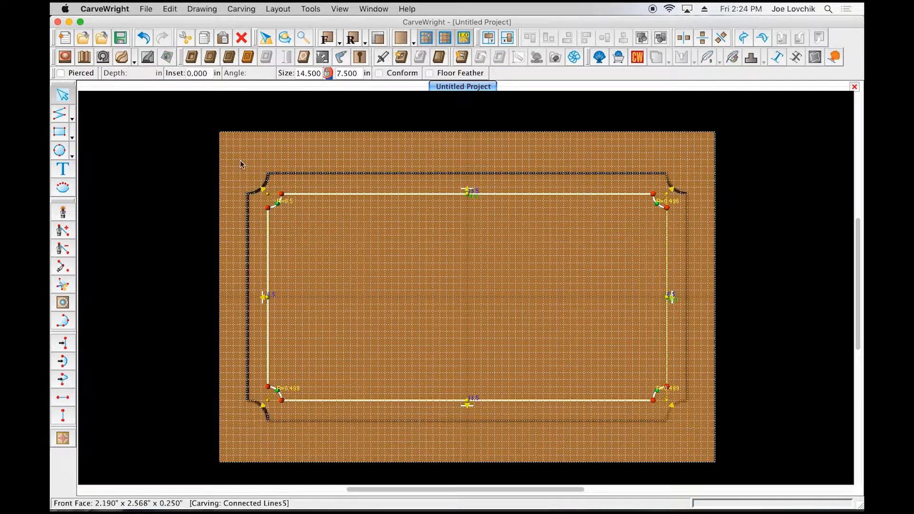
click(192, 59)
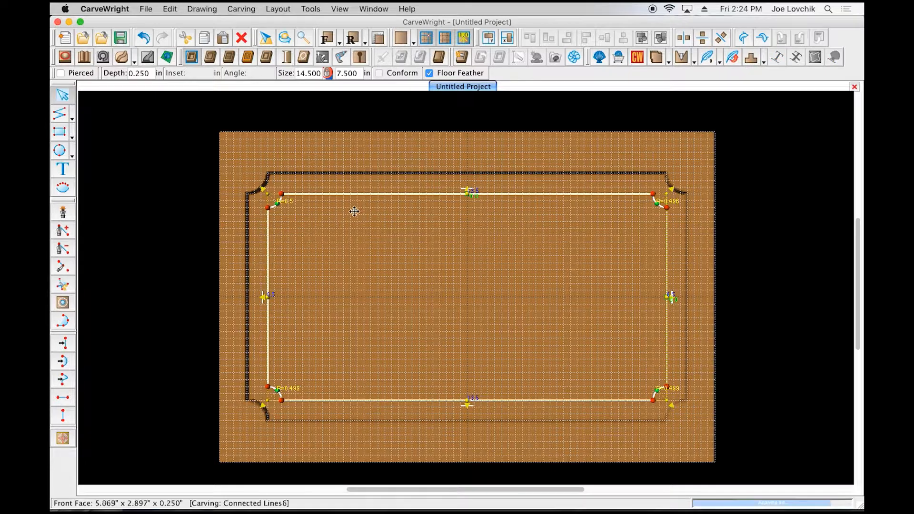
Hide the grid lines on the board.
click(281, 173)
click(285, 211)
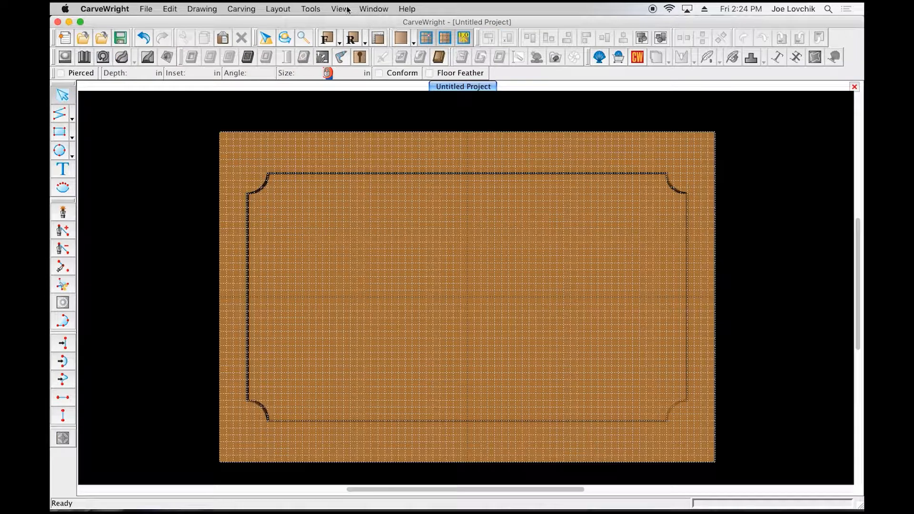
click(340, 8)
click(358, 210)
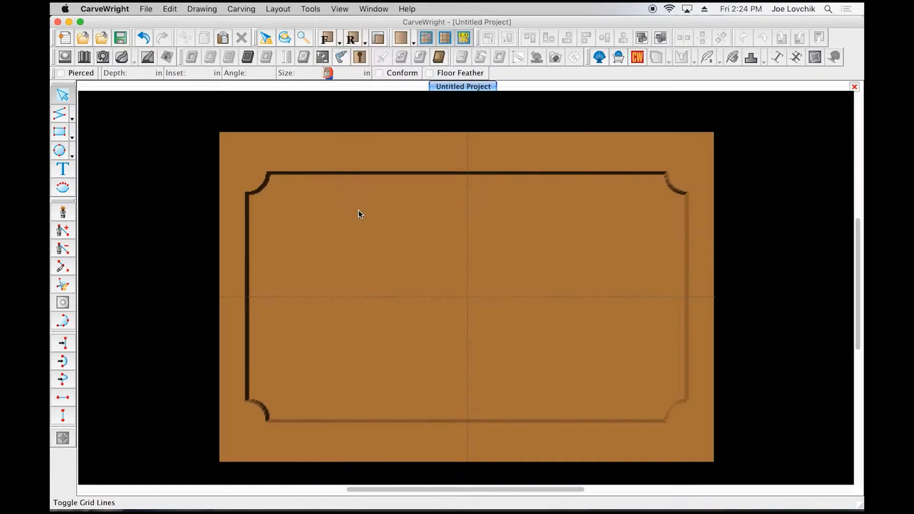
Set the outer outline's carving depth to 0.125 in.
click(282, 199)
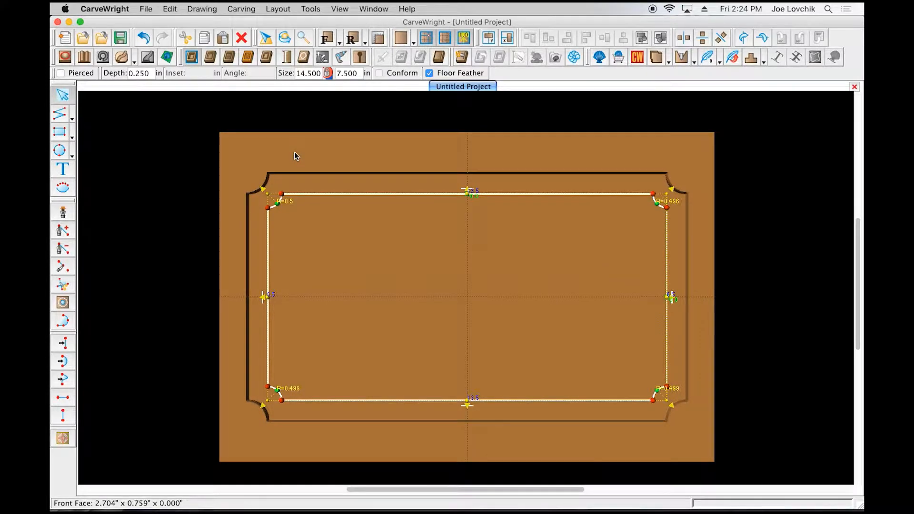
key(Delete)
click(264, 184)
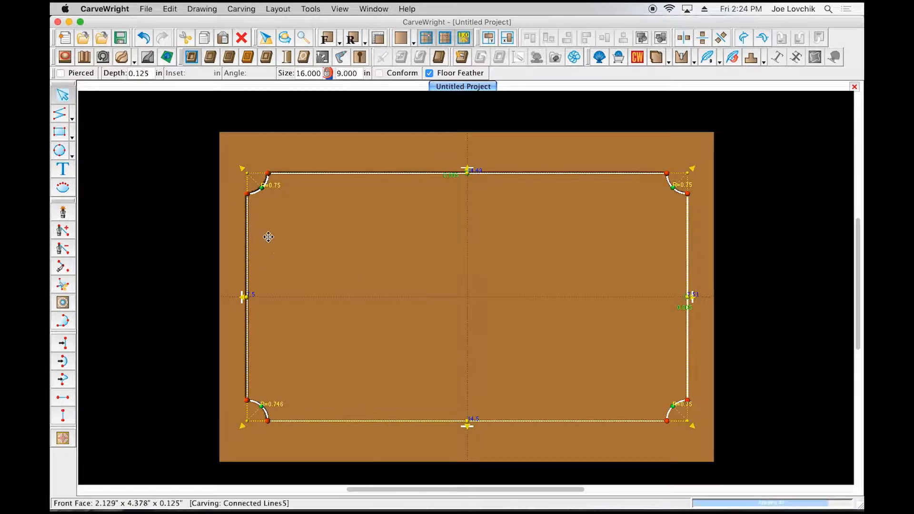
click(261, 202)
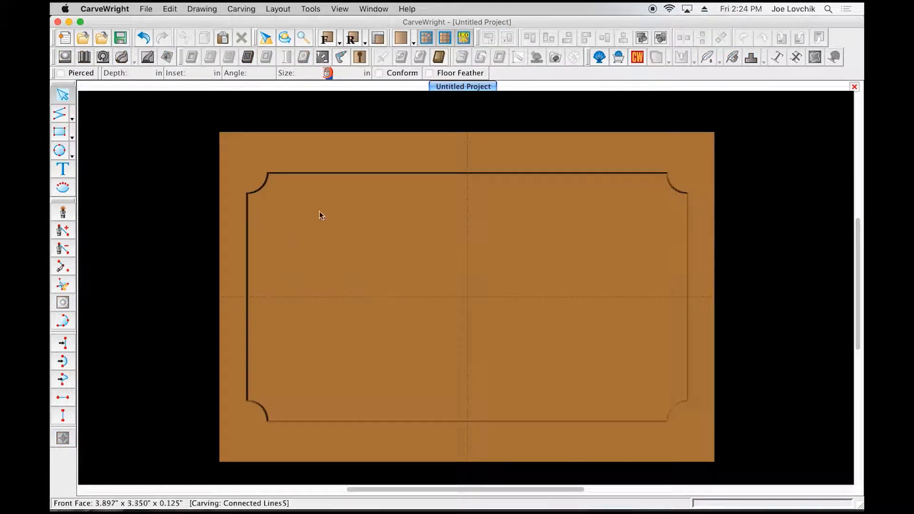
click(286, 204)
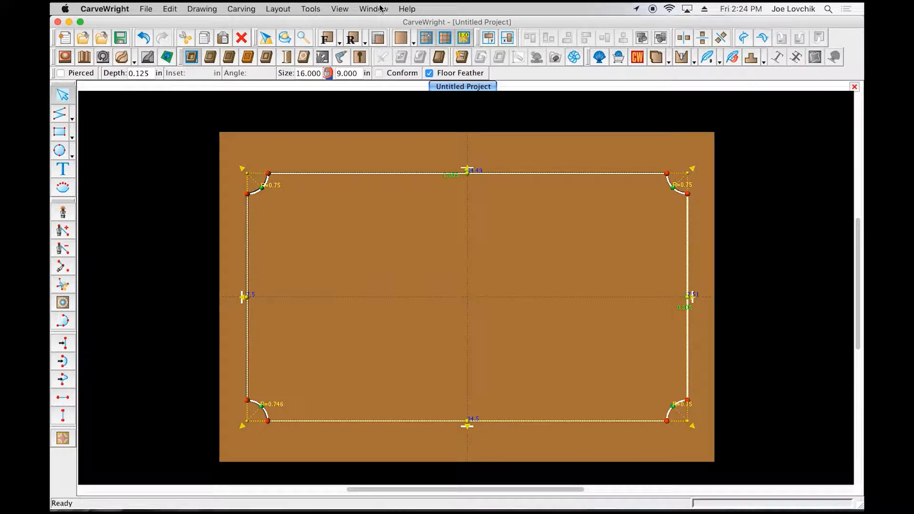
Show the Carving List and set the outer outline's merge mode to Subtractive.
click(347, 8)
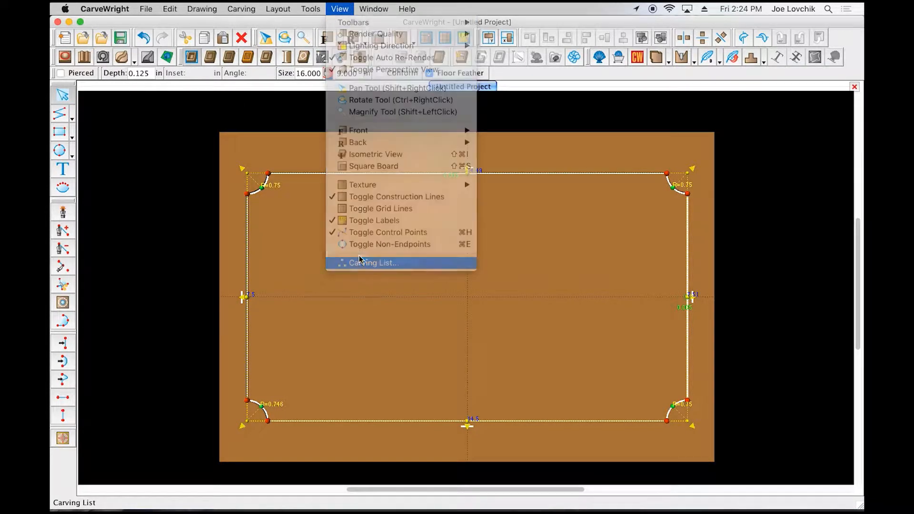
click(362, 266)
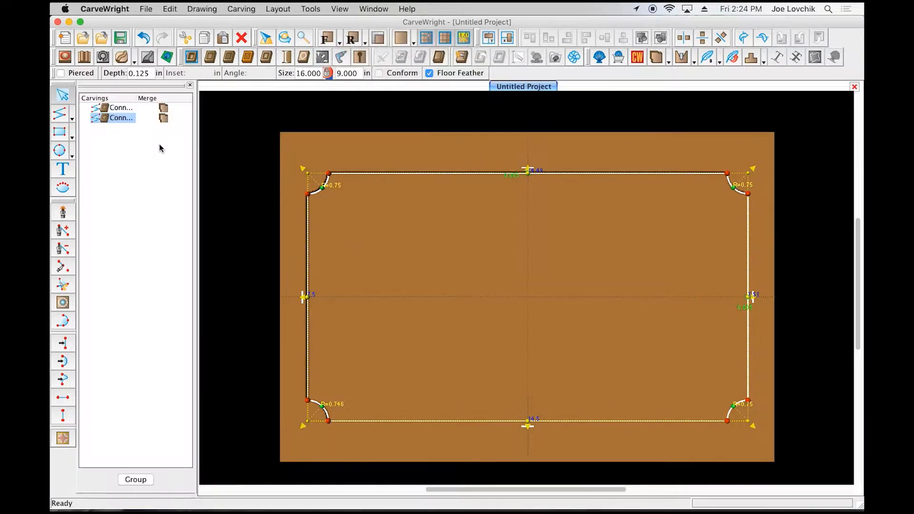
click(164, 119)
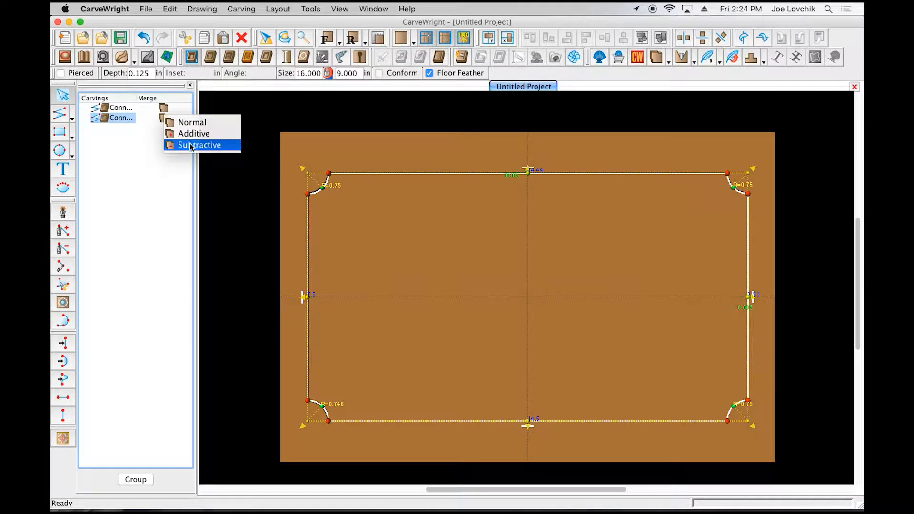
click(191, 144)
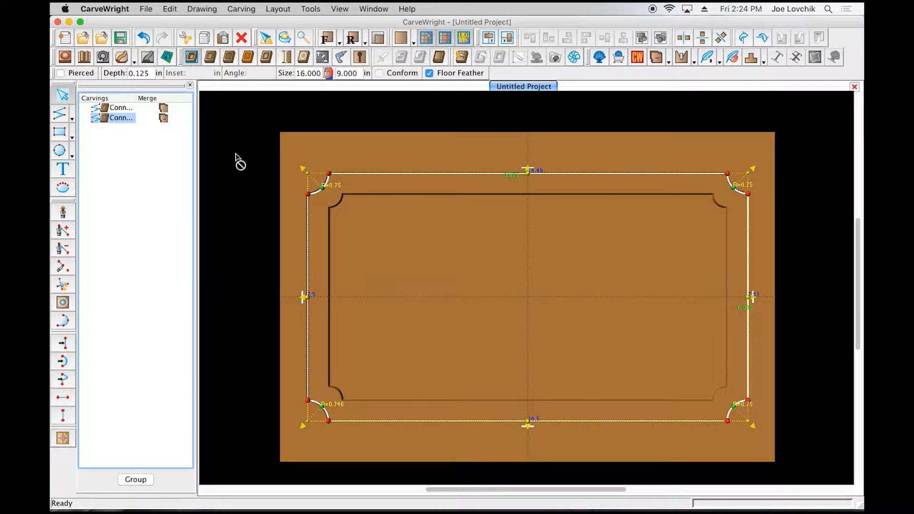
click(345, 280)
Draw an oval about 13 in wide and 11 in high from the board's center and assign it a 0.25 in carve region.
middle_drag(432, 303, 381, 252)
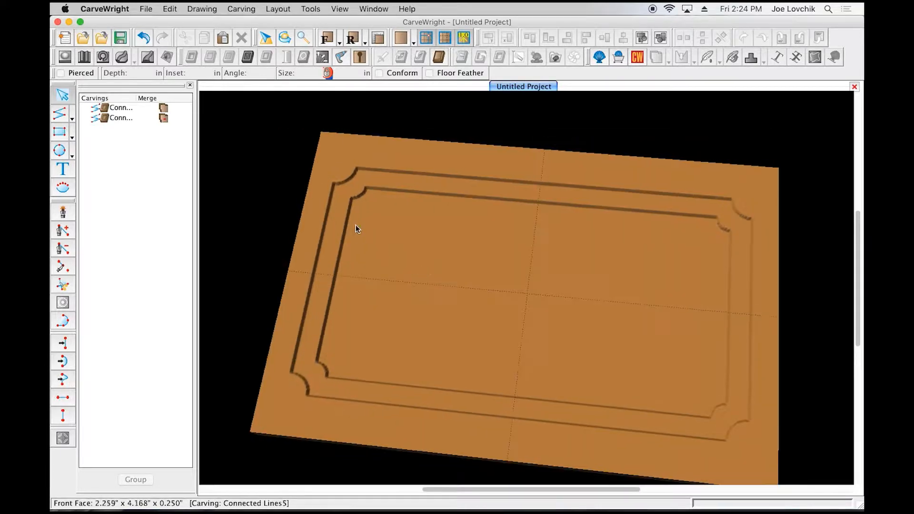
middle_drag(491, 225, 331, 317)
middle_drag(475, 281, 503, 299)
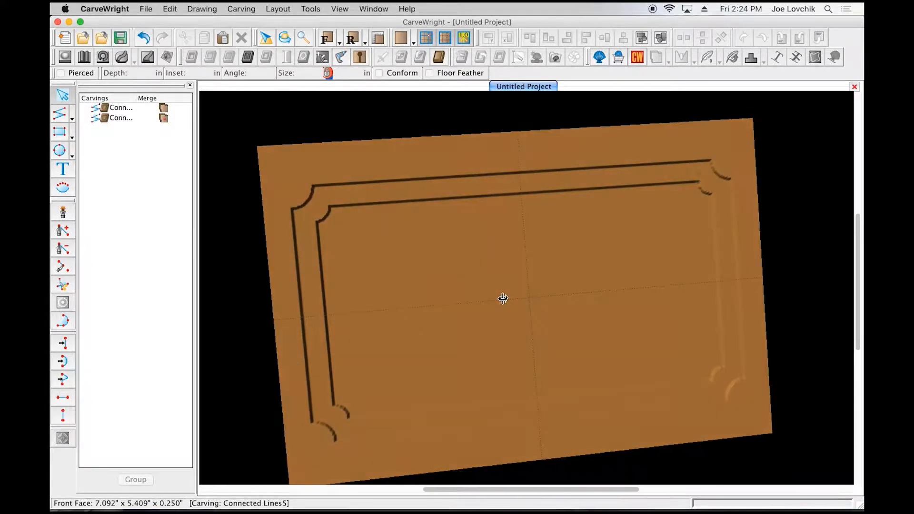
middle_click(253, 249)
scroll(635, 299, up, 1)
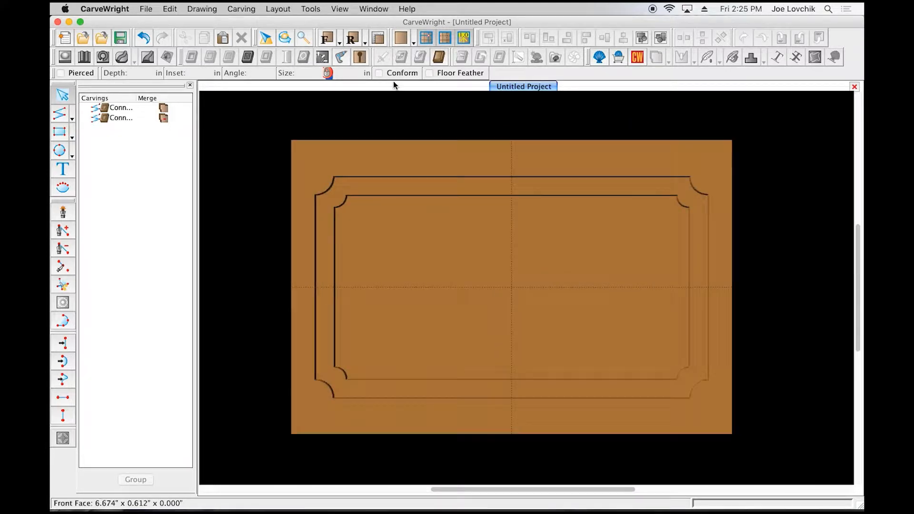
click(66, 154)
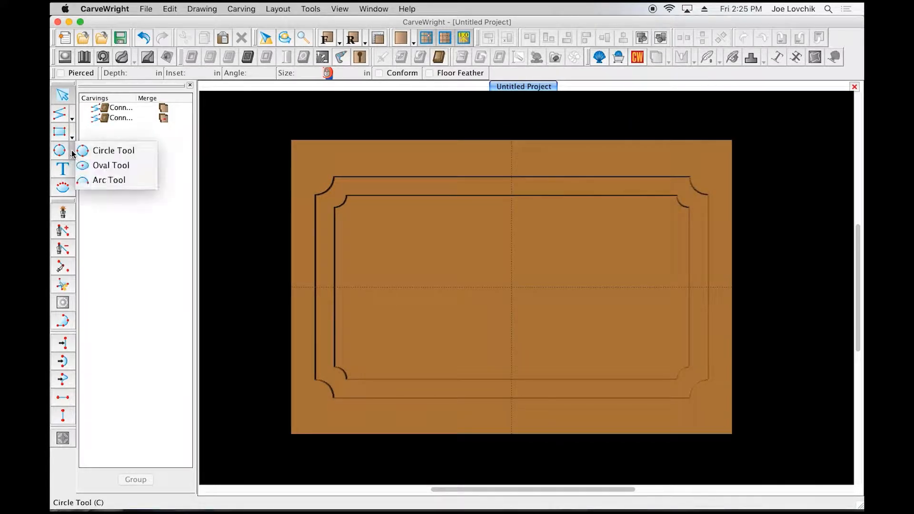
click(119, 163)
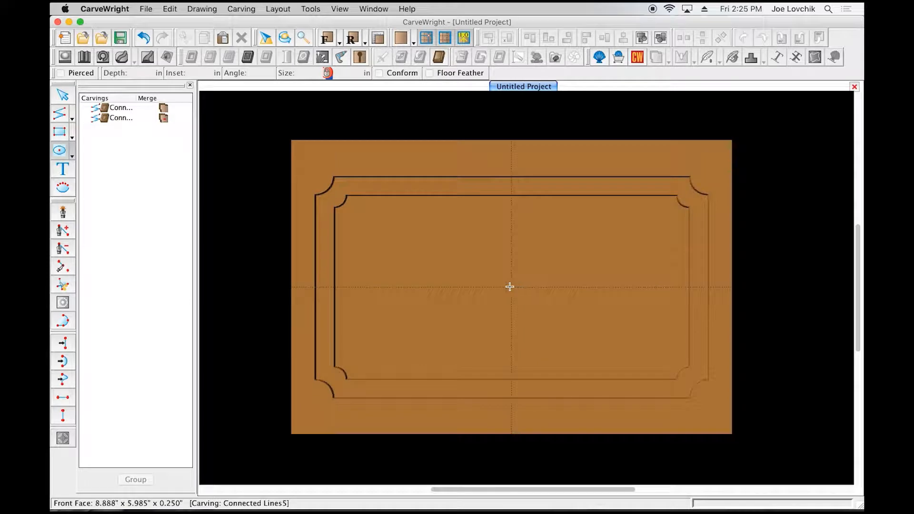
drag(512, 287, 671, 420)
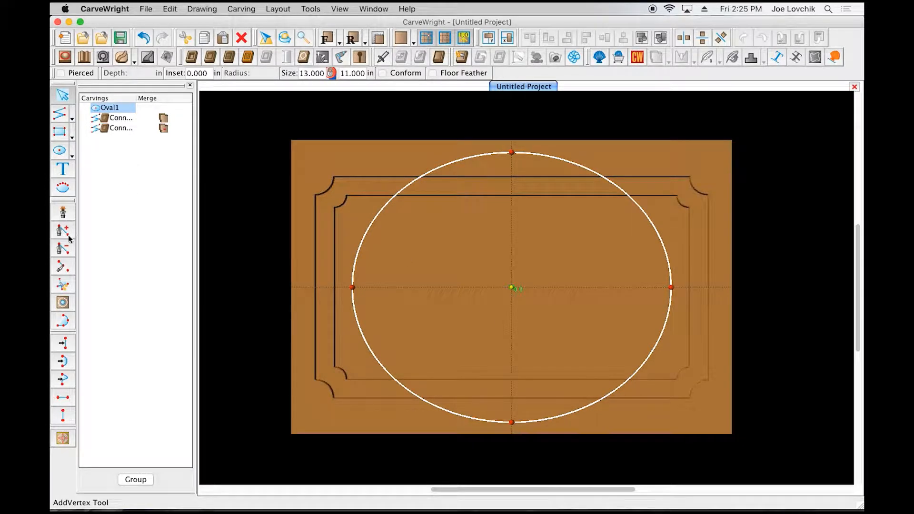
click(192, 57)
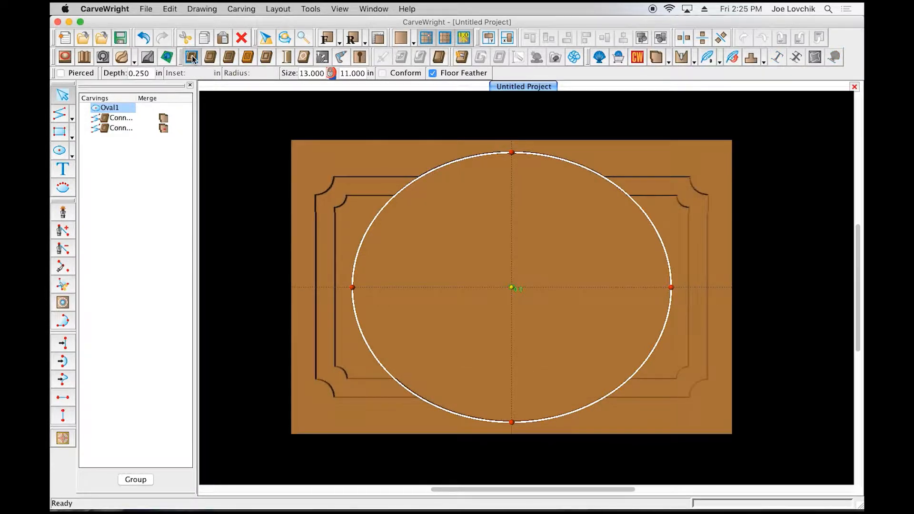
click(314, 146)
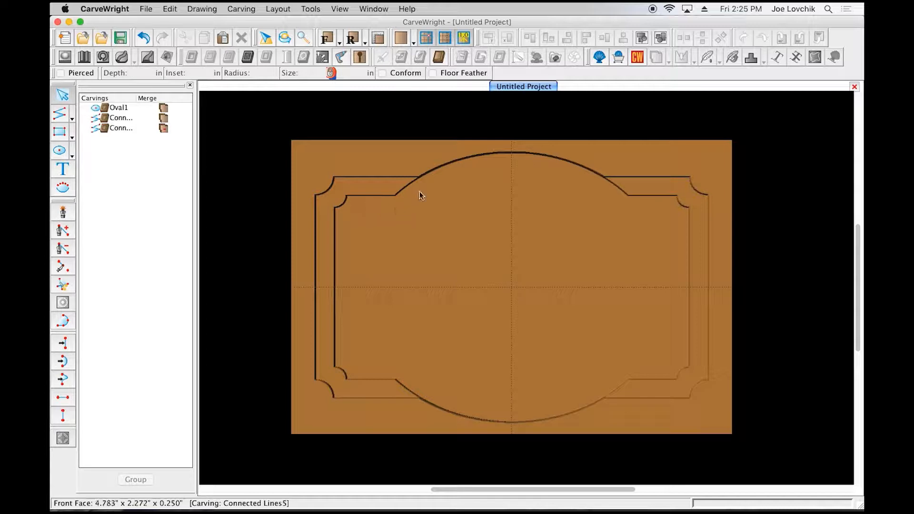
right_drag(476, 381, 551, 332)
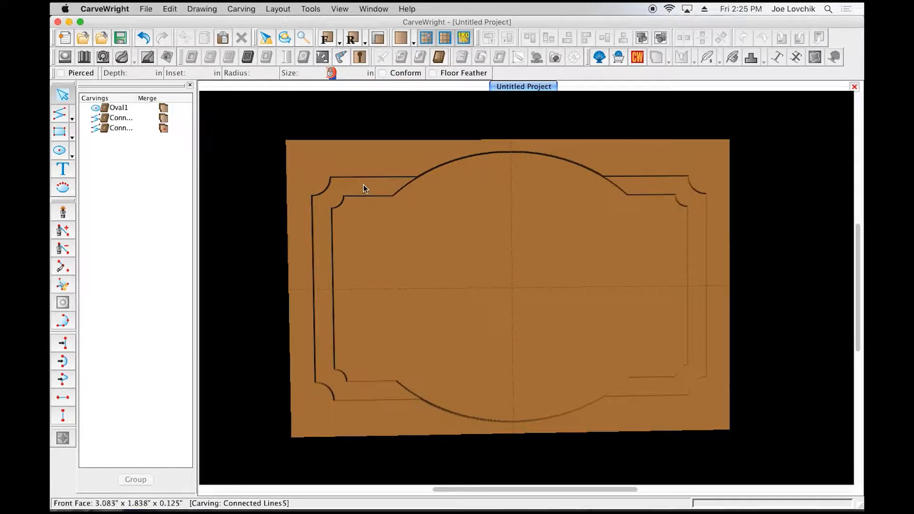
click(381, 187)
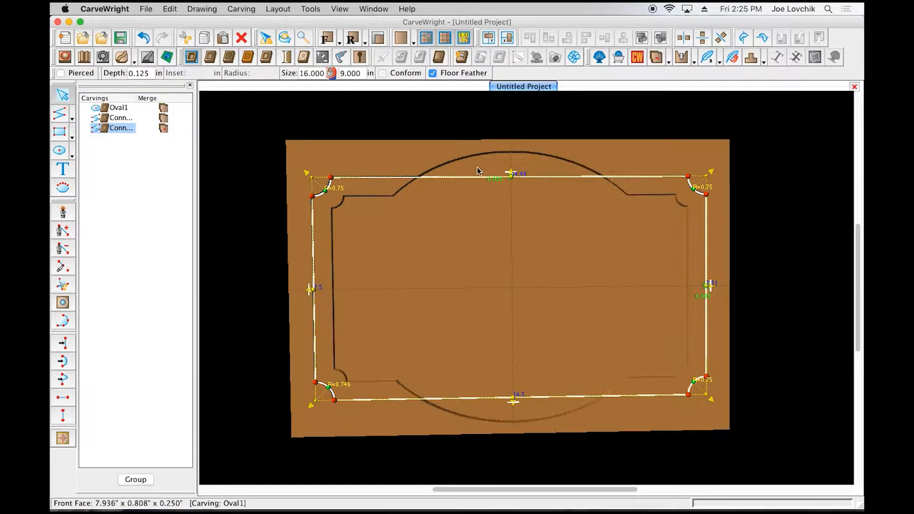
click(299, 149)
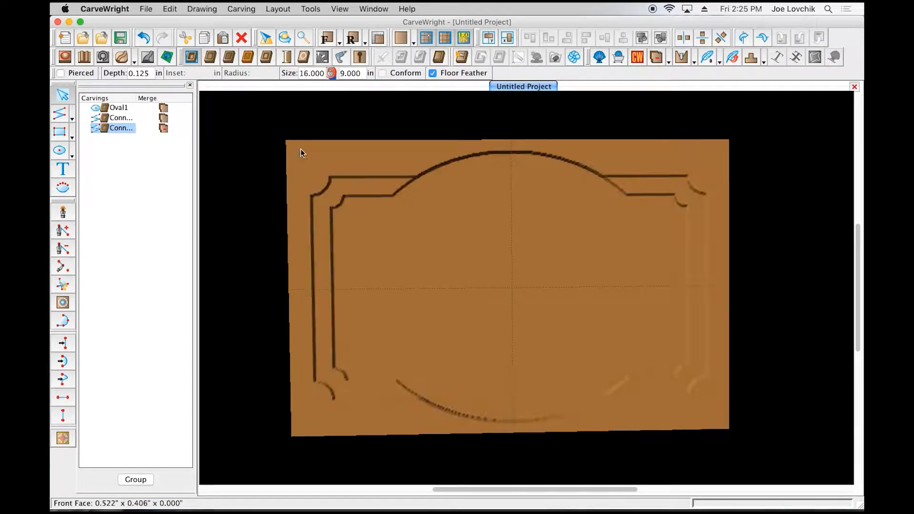
click(448, 175)
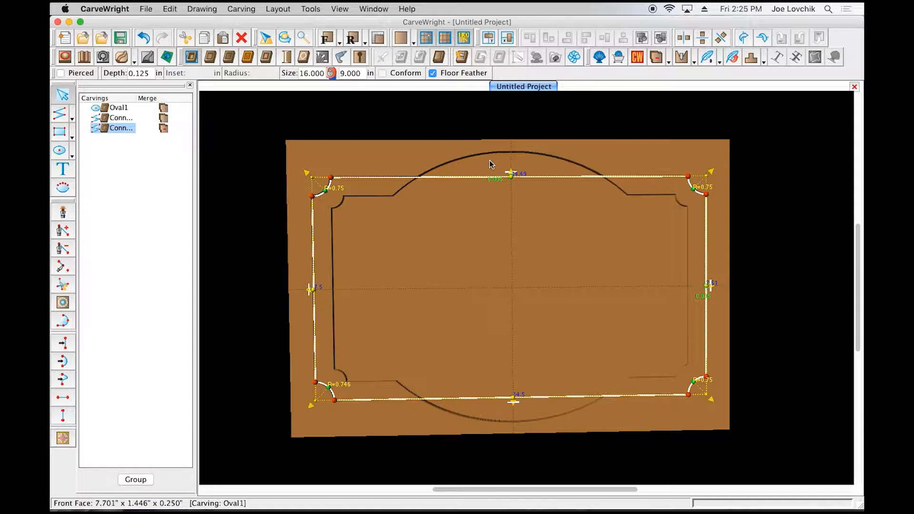
click(438, 142)
click(386, 179)
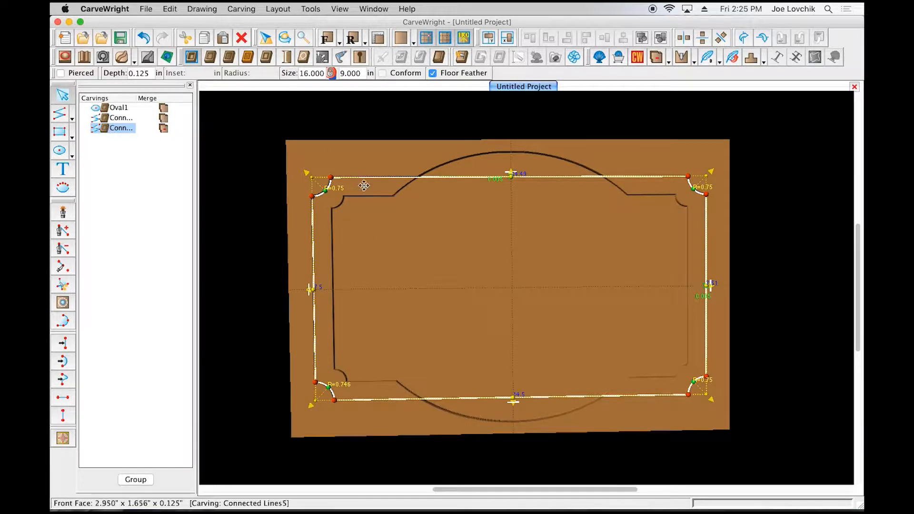
Move the oval to the end of the carving list and generate an outline path around the combined outer outline and oval.
click(114, 107)
drag(110, 109, 106, 133)
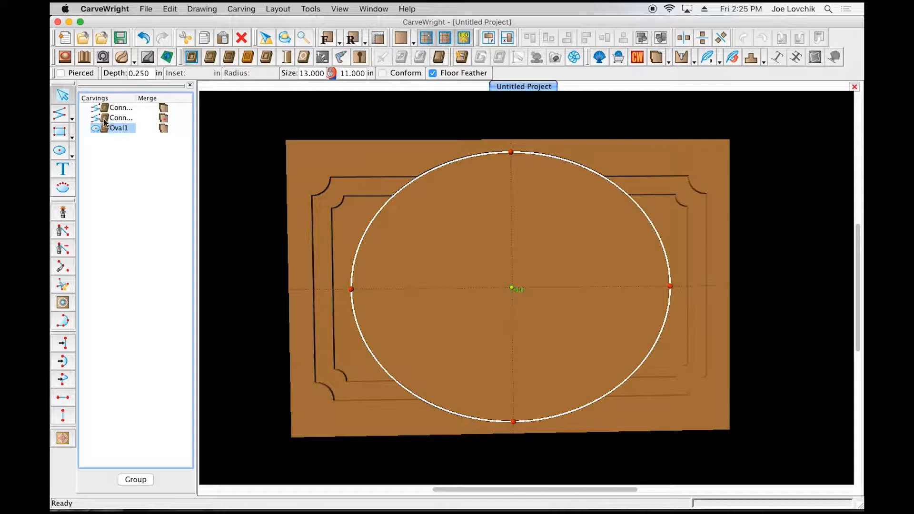
key(super+a)
click(105, 118)
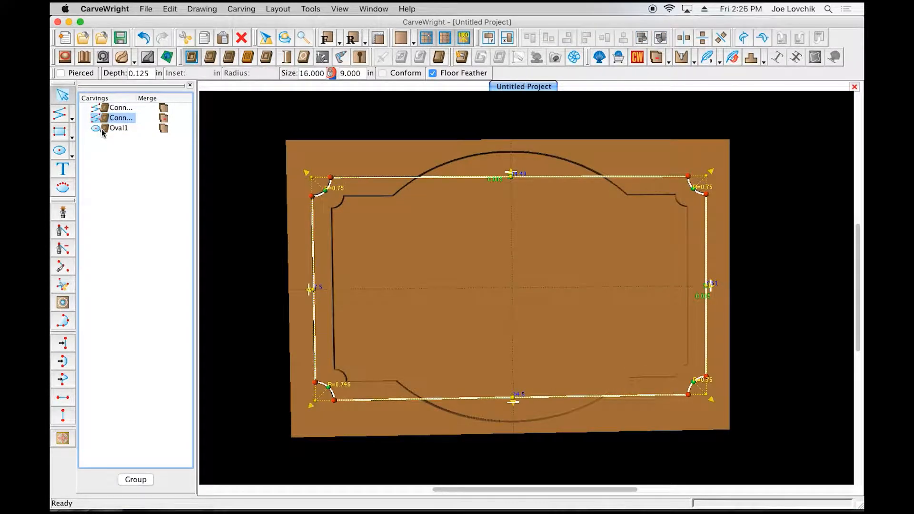
shift+click(104, 128)
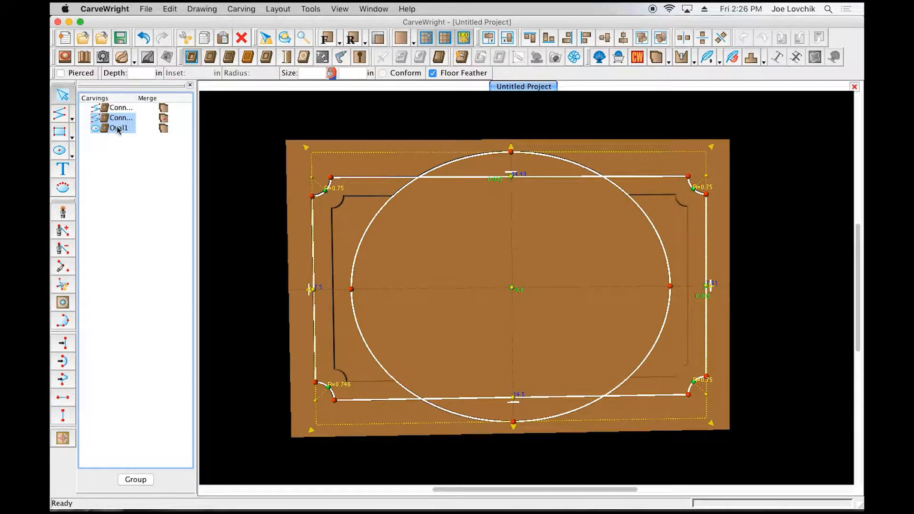
click(267, 57)
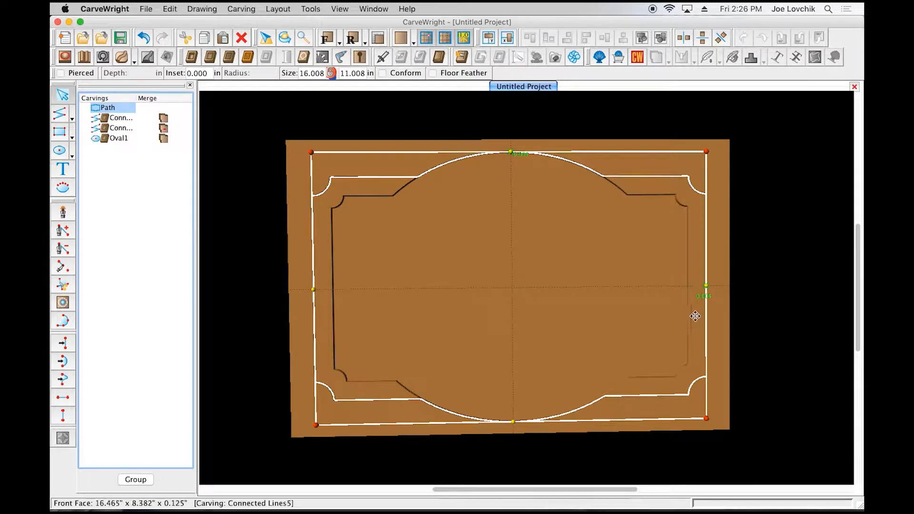
Delete the original oval and the original outer outline, keeping the combined path.
click(109, 142)
click(109, 139)
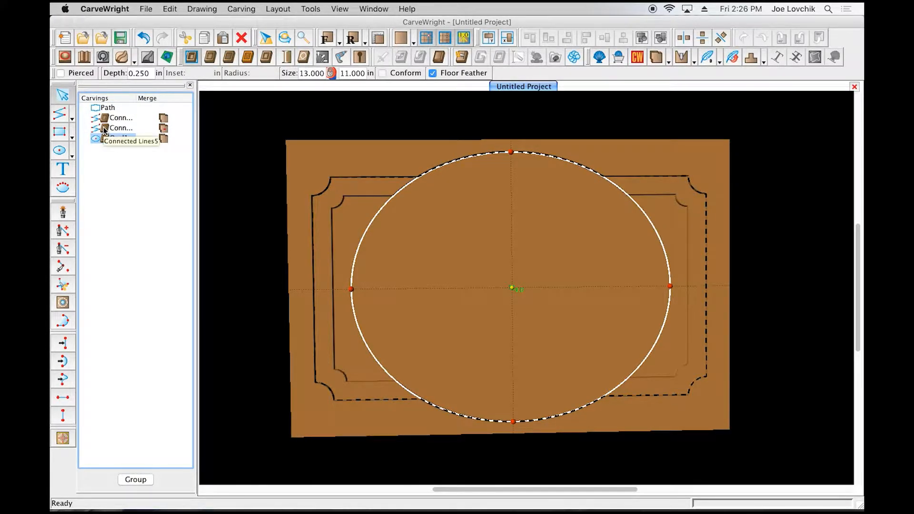
shift+click(104, 127)
click(242, 38)
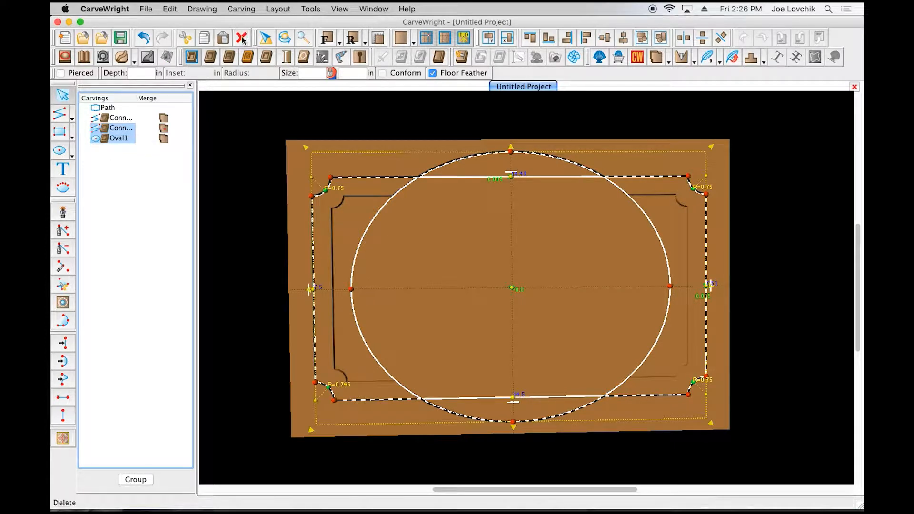
Assign the combined outer path a 0.125 in deep carve region and set its merge mode to Subtractive.
click(105, 109)
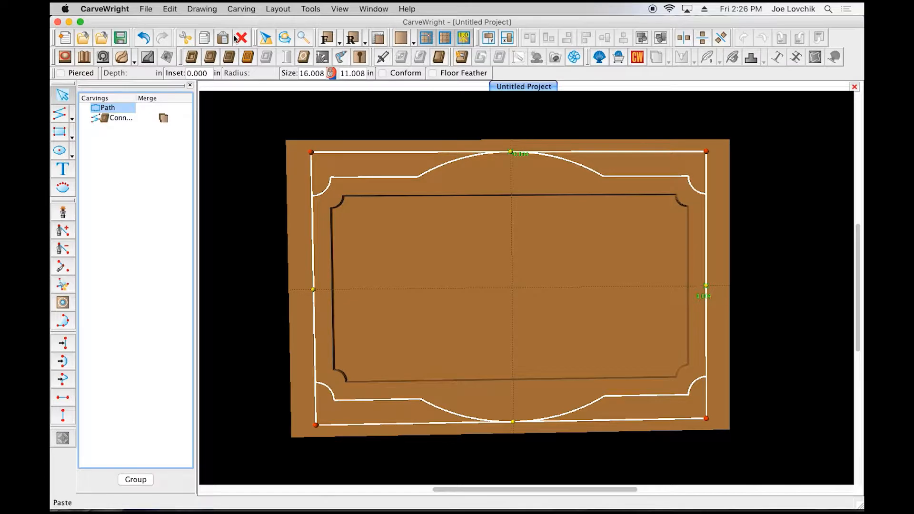
click(193, 58)
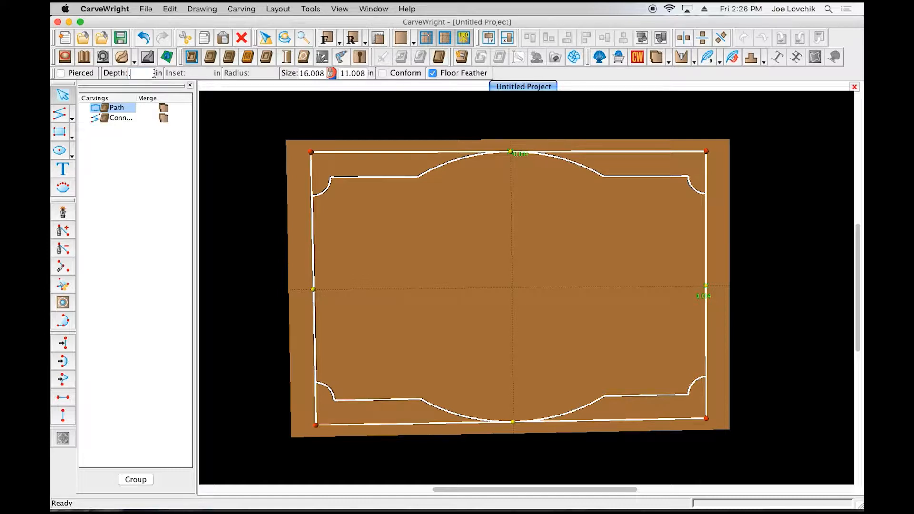
key(Return)
click(164, 108)
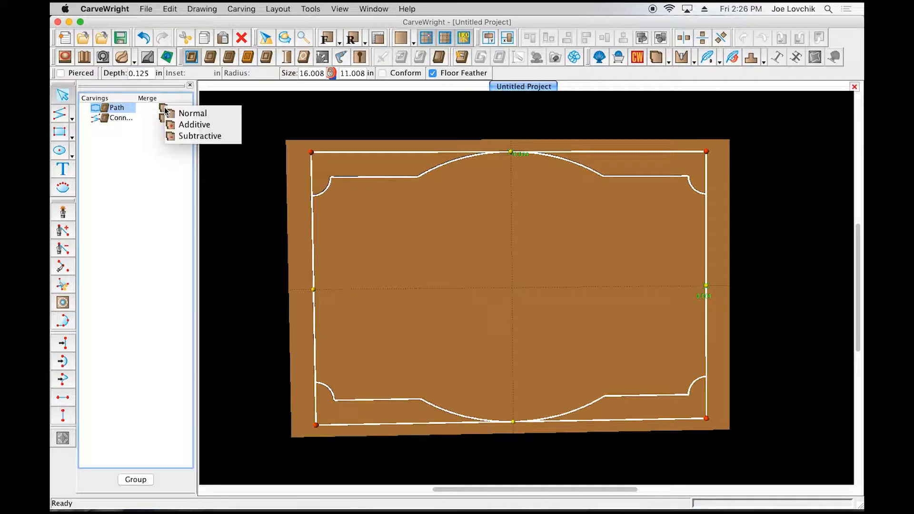
click(181, 135)
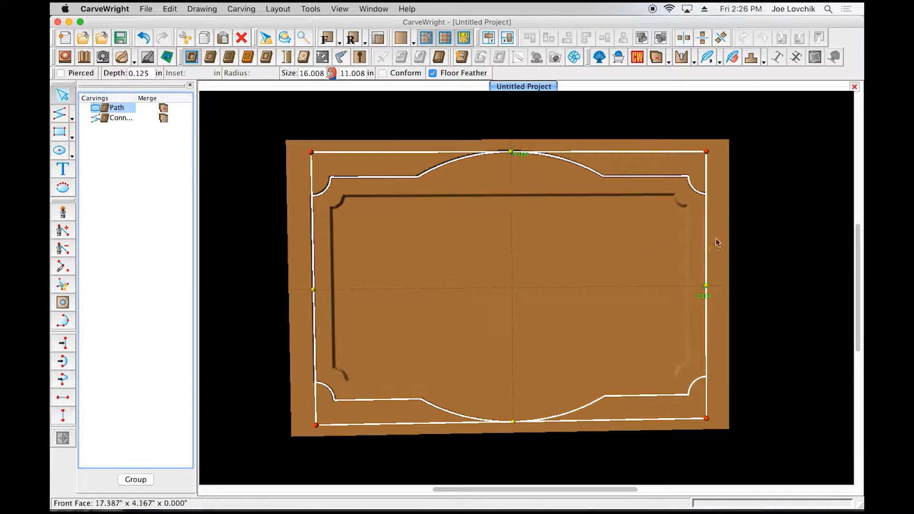
click(315, 134)
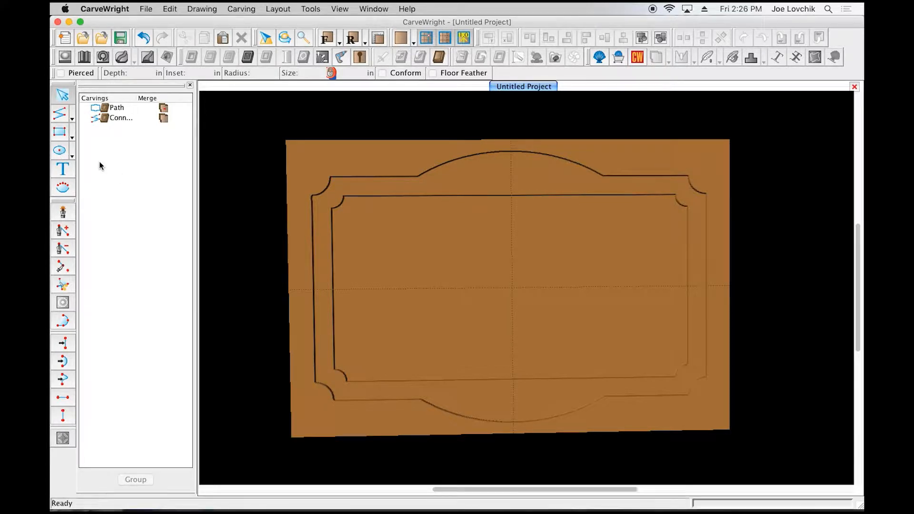
Draw an oval about 11.5 in wide and 9.5 in high from the board's center.
click(60, 151)
drag(511, 287, 649, 400)
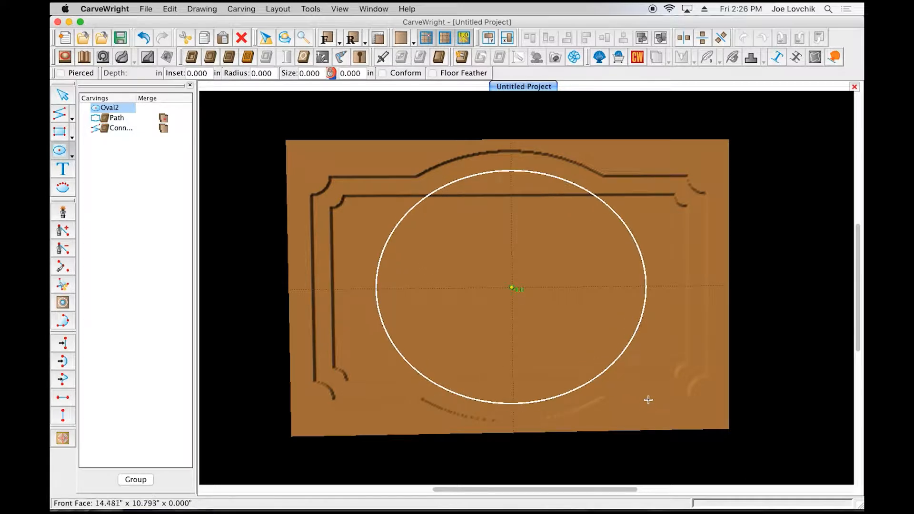
drag(648, 399, 649, 399)
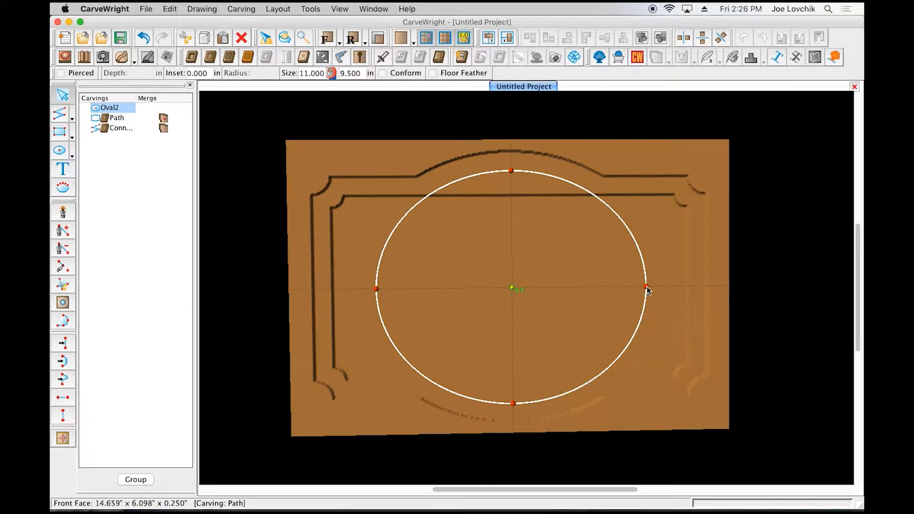
mouse_move(647, 288)
mouse_down()
mouse_move(659, 290)
mouse_move(653, 287)
mouse_up()
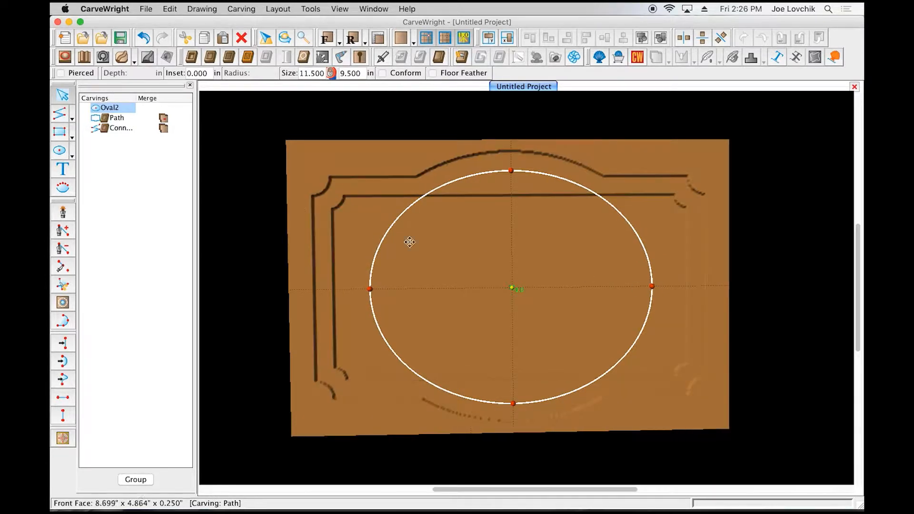
Move the outer path to the end of the carving list and assign the new oval a 0.25 in carve region.
drag(105, 119, 104, 152)
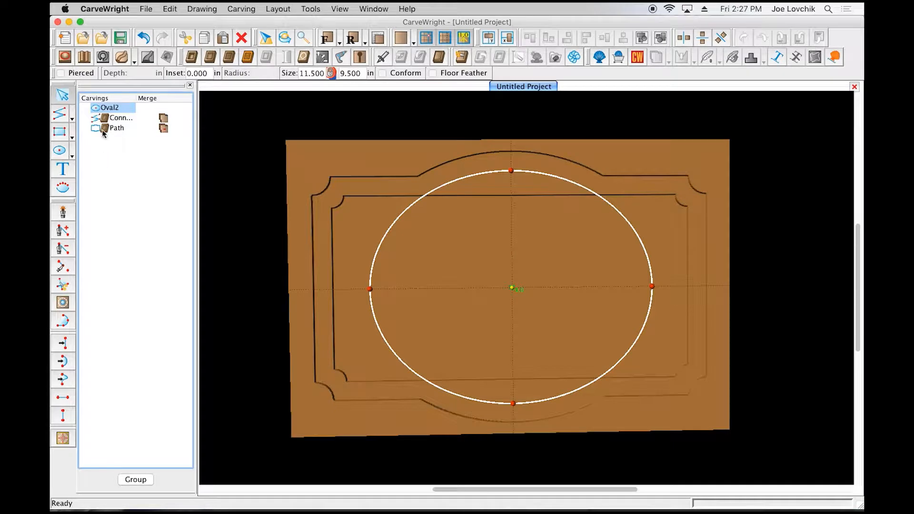
click(193, 57)
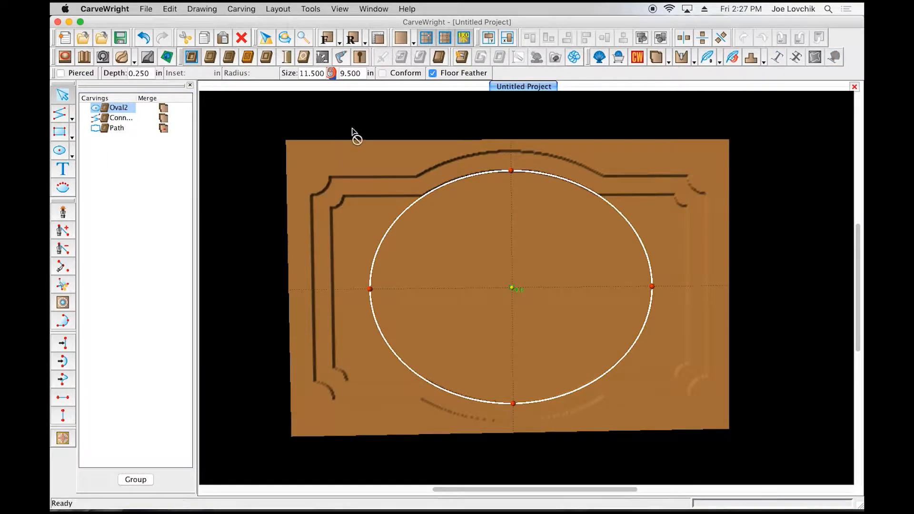
click(484, 208)
middle_drag(533, 333, 490, 286)
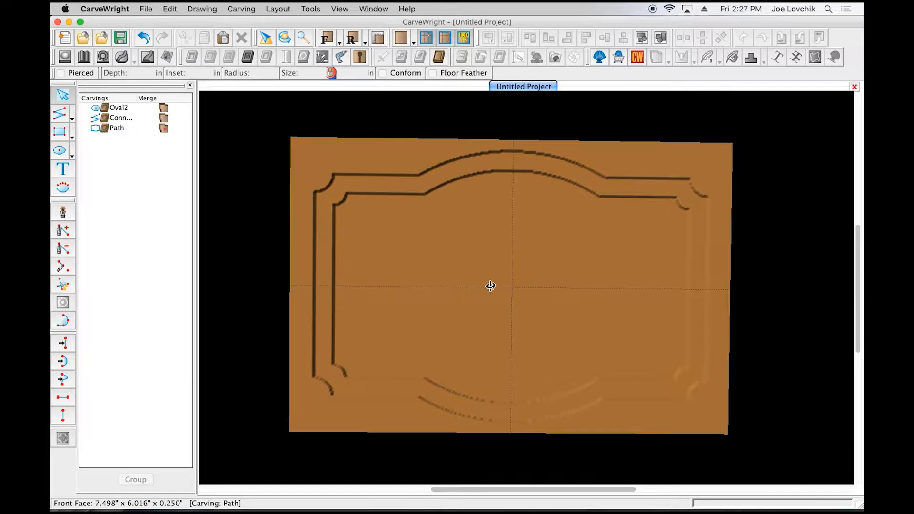
Generate an outline path around the combined oval and inner outline, and delete the two original shapes.
click(113, 109)
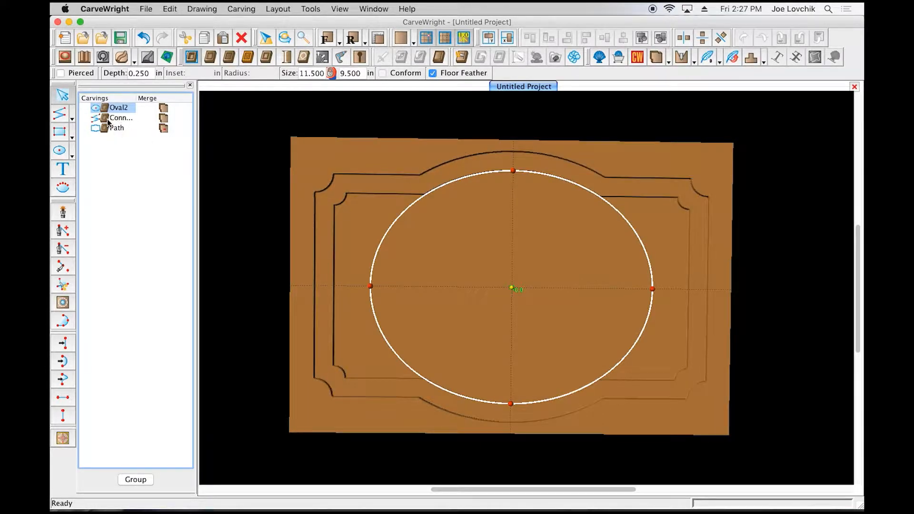
shift+click(107, 119)
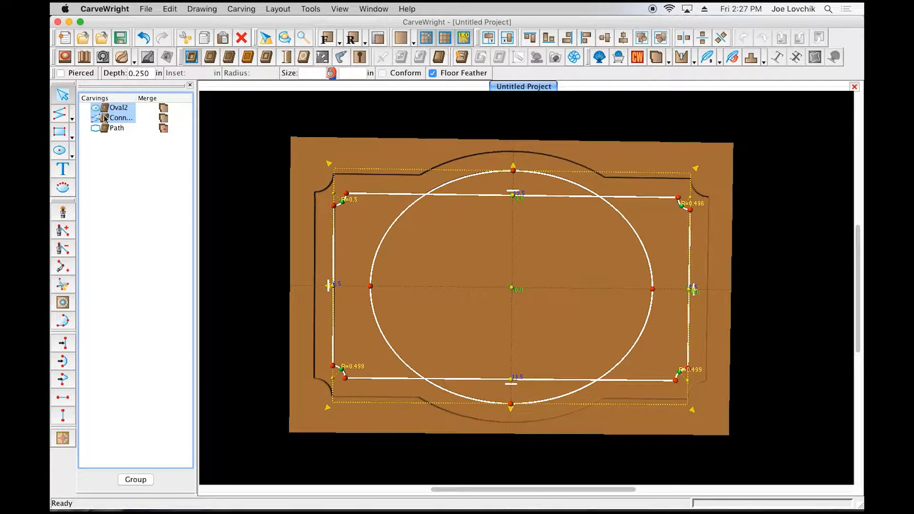
click(269, 58)
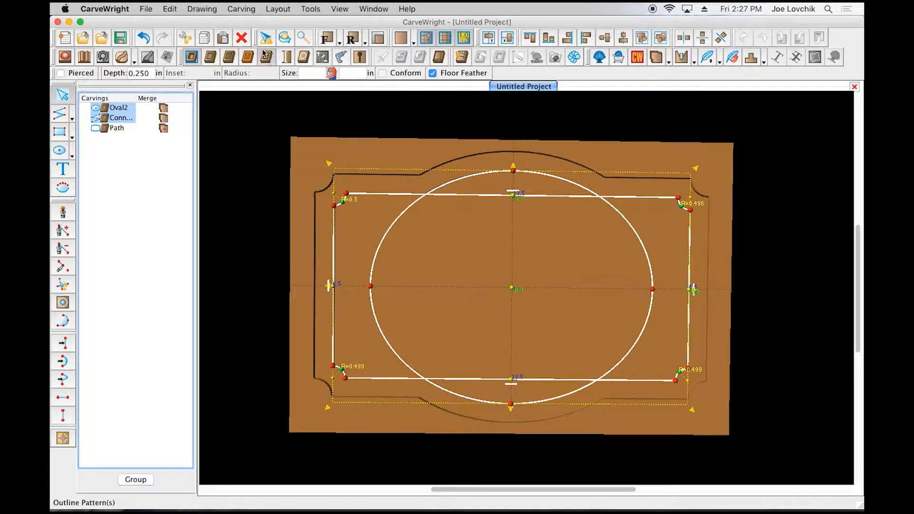
shift+click(110, 130)
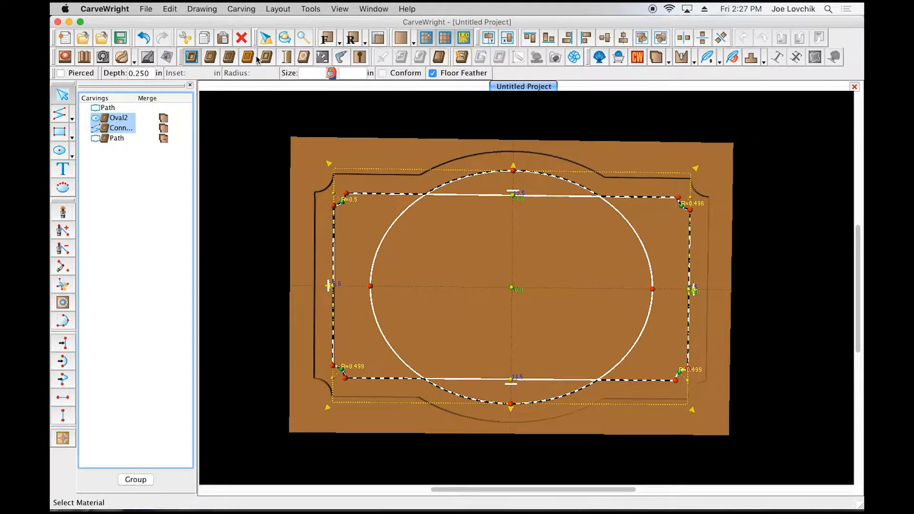
click(242, 37)
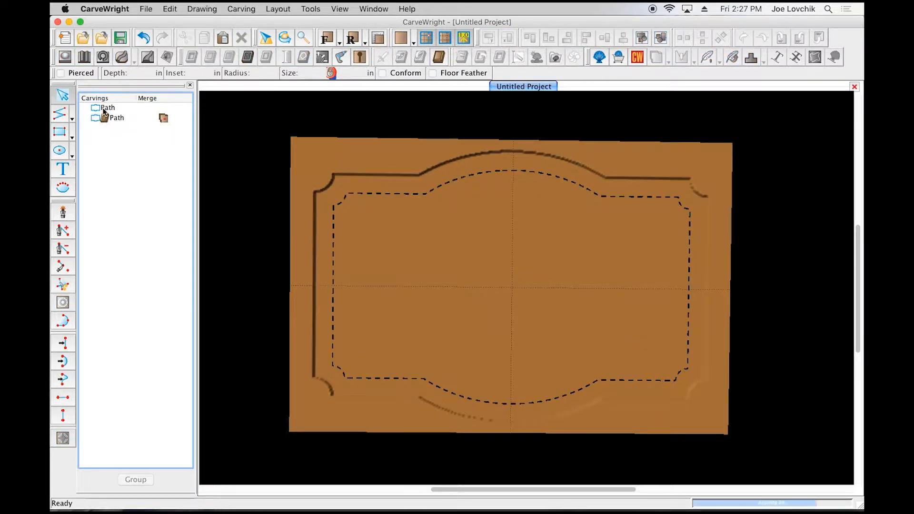
Assign the combined inner path a 0.25 in deep carve region.
click(106, 108)
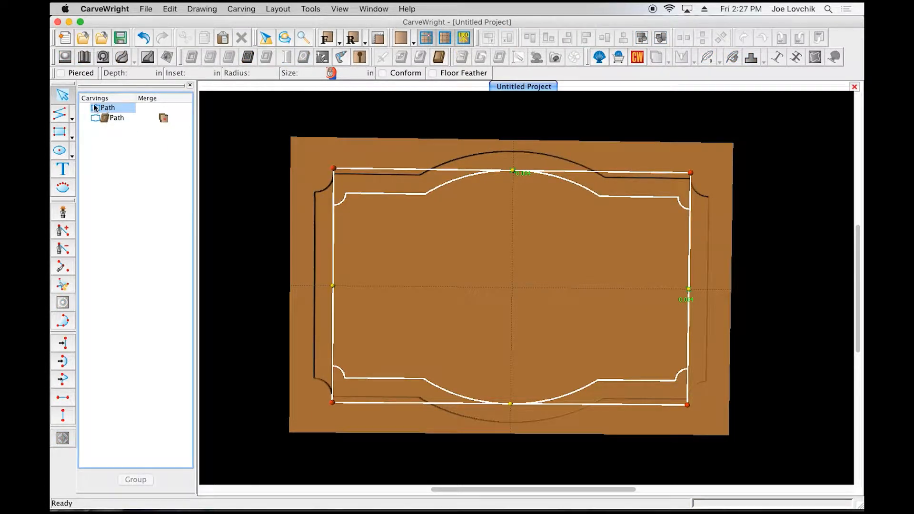
click(90, 135)
click(106, 108)
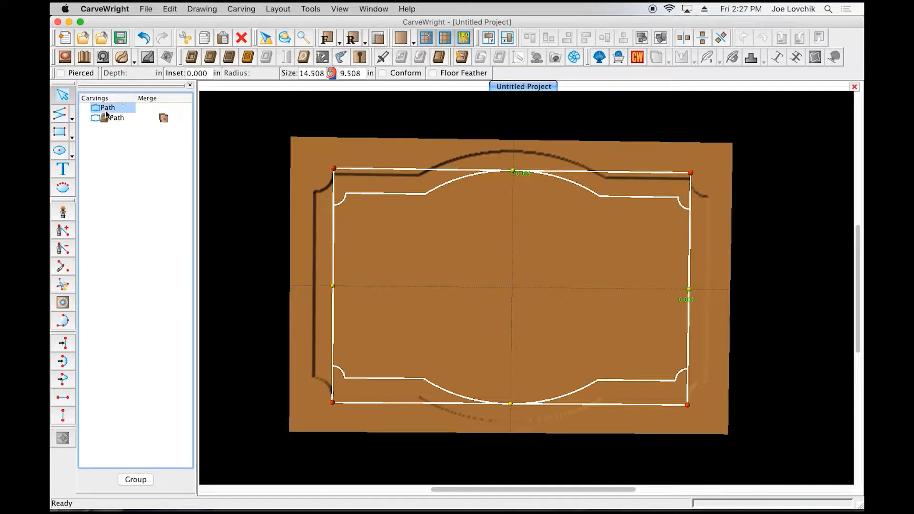
click(193, 59)
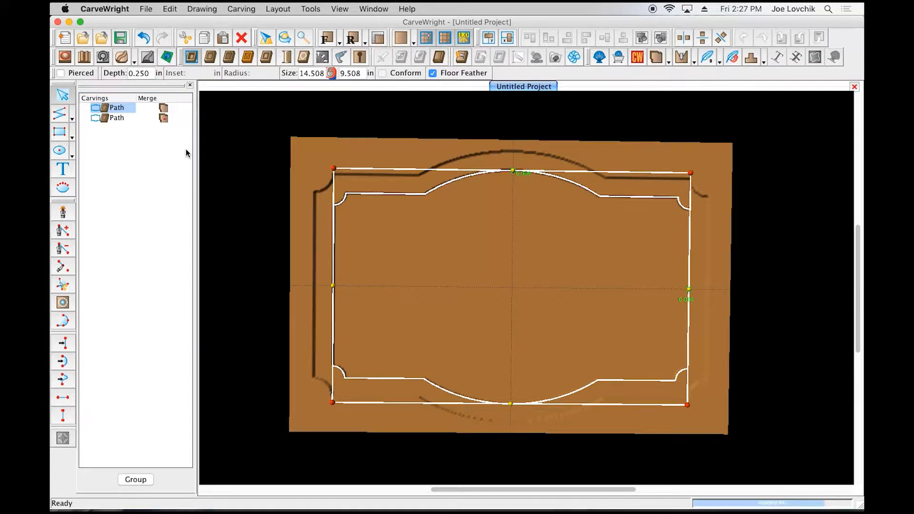
Group the inner and outer paths, inspect the two-level recess, and return to the front view.
click(106, 109)
shift+click(104, 118)
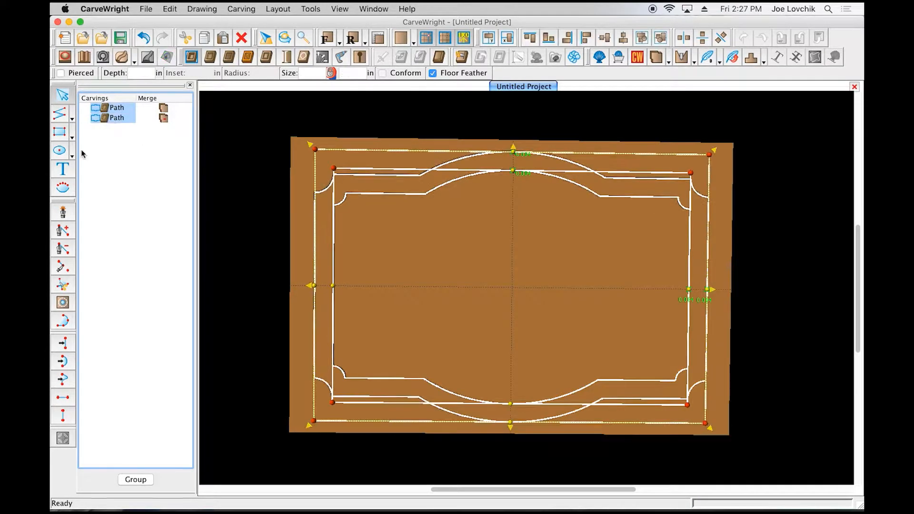
click(135, 480)
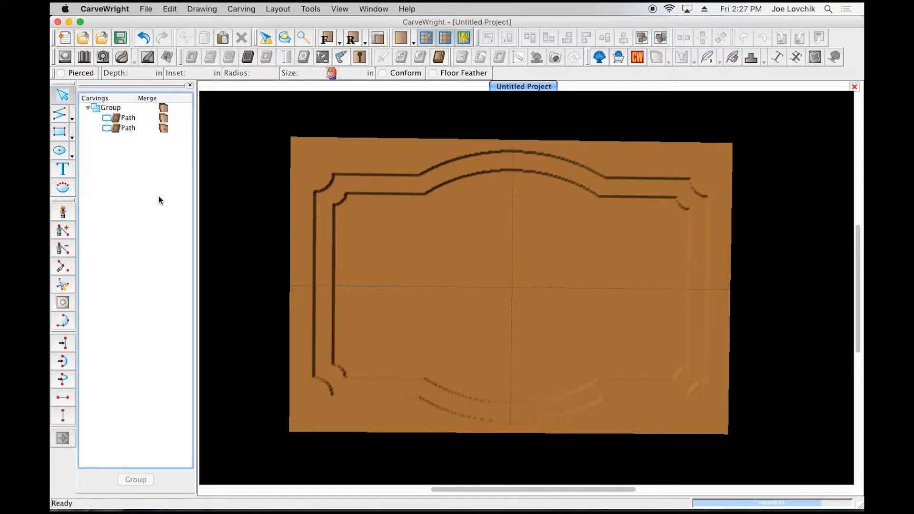
middle_drag(559, 275, 570, 253)
middle_drag(471, 278, 388, 241)
middle_drag(657, 268, 610, 280)
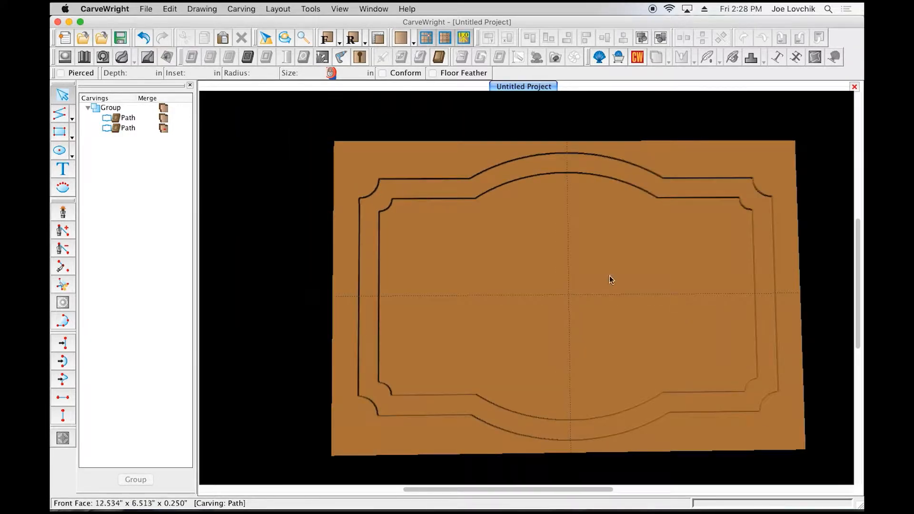
click(328, 38)
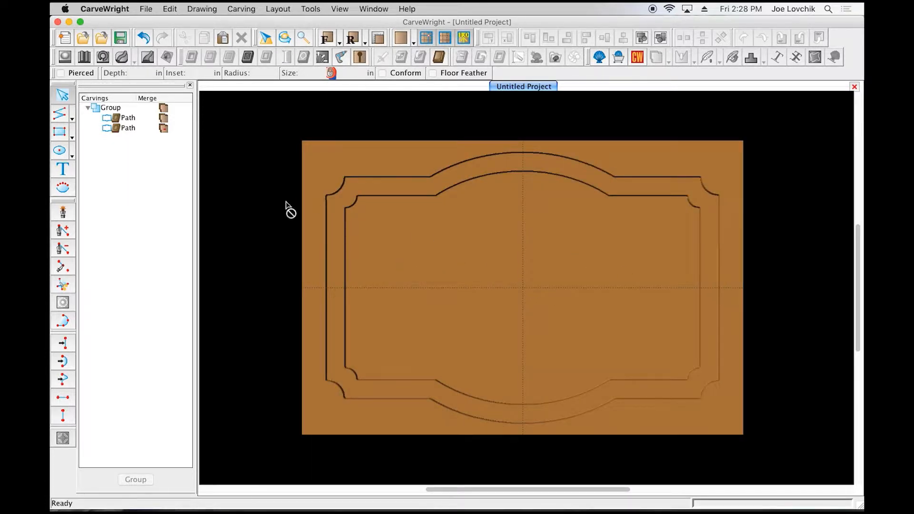
Start an image file import and load IMG_0342.jpeg from the Desktop.
click(344, 185)
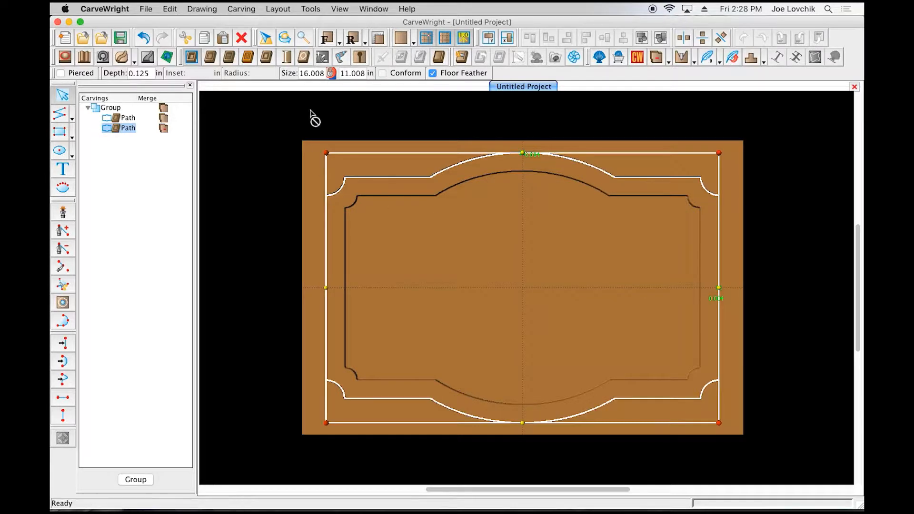
click(394, 196)
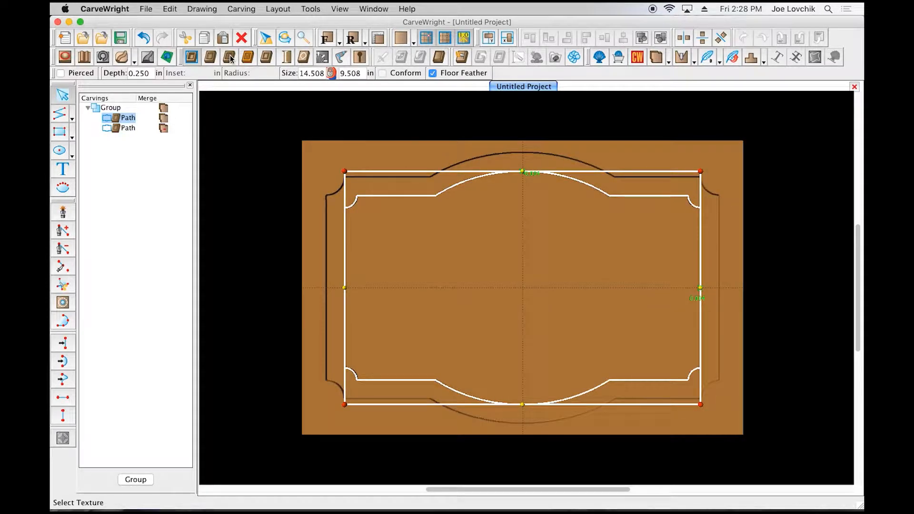
click(145, 8)
mouse_move(152, 162)
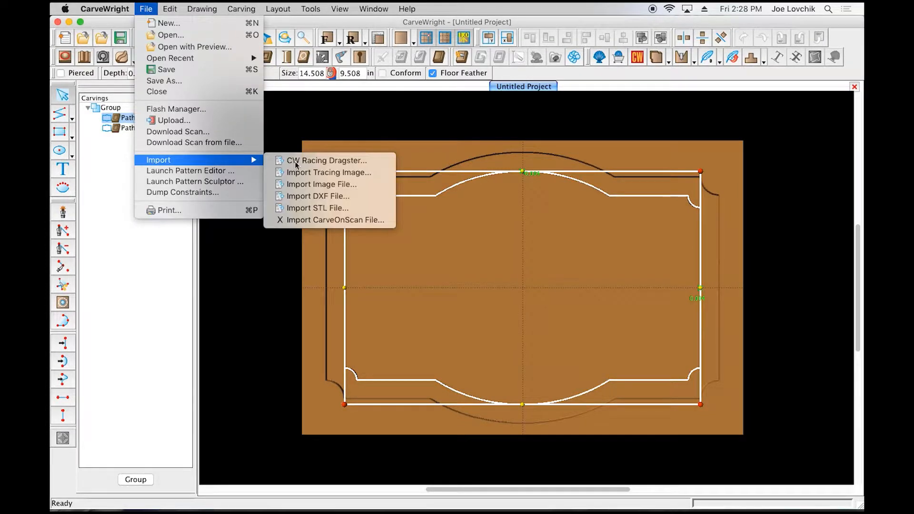
click(325, 185)
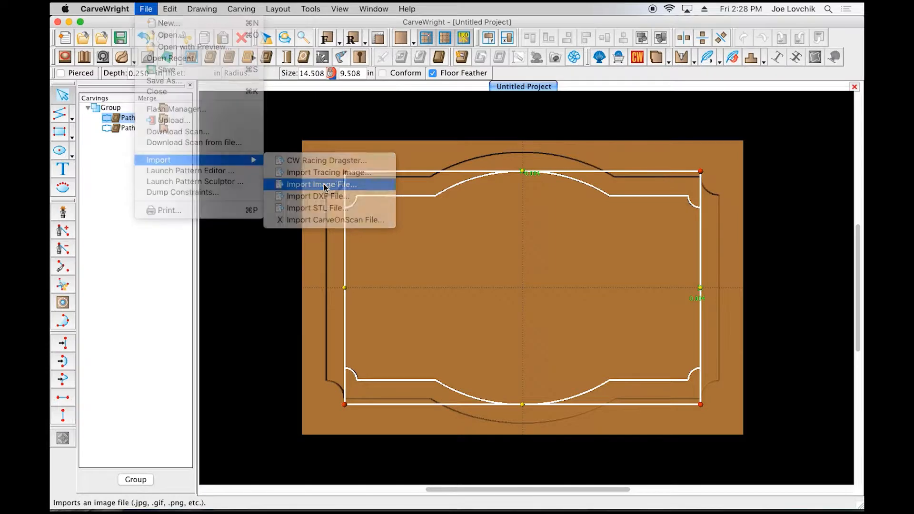
click(349, 182)
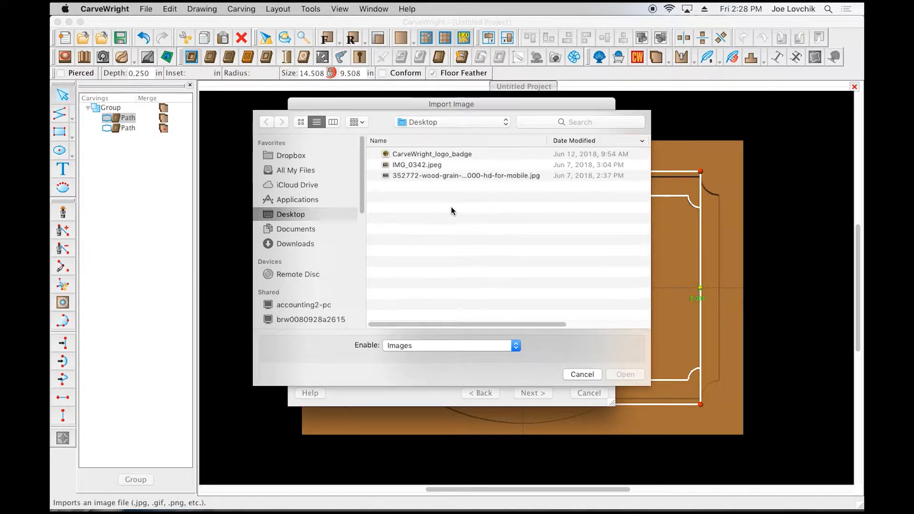
click(416, 166)
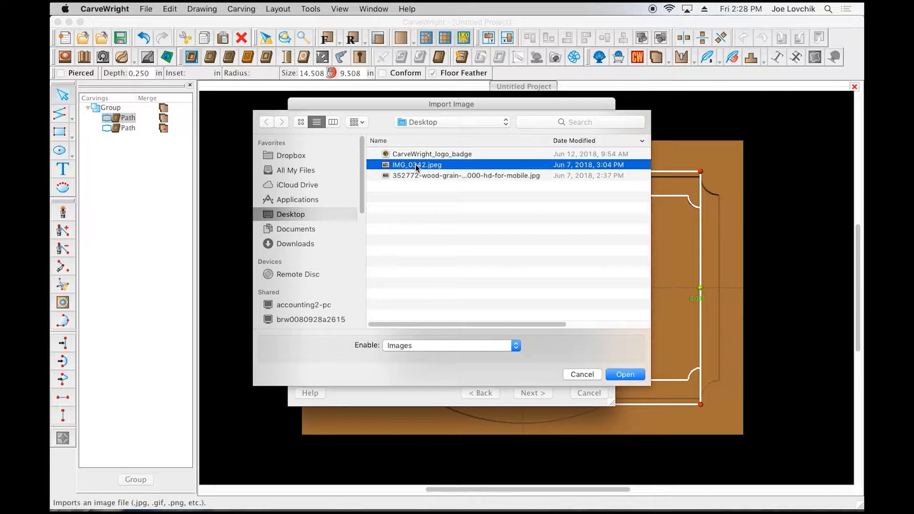
click(626, 374)
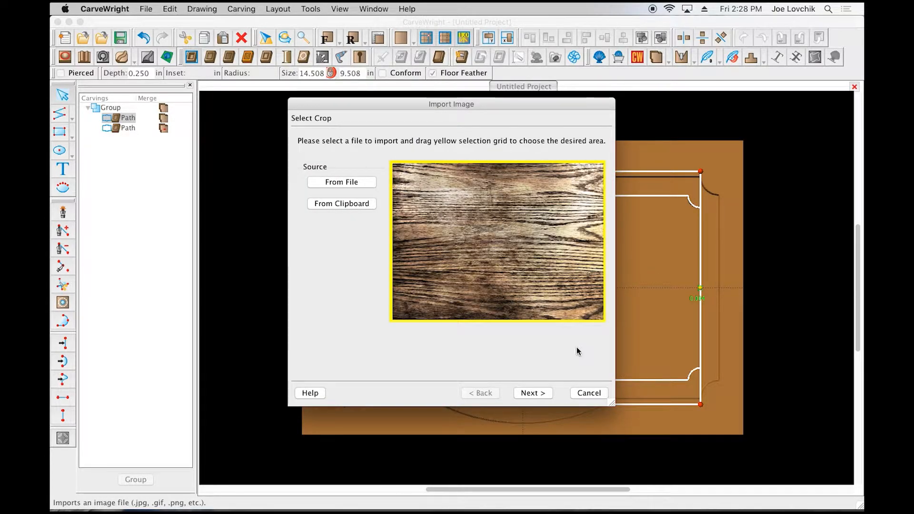
Complete the image import uncropped at 0.25 in depth and save the pattern as "wood grain" in the Pictures category.
click(541, 393)
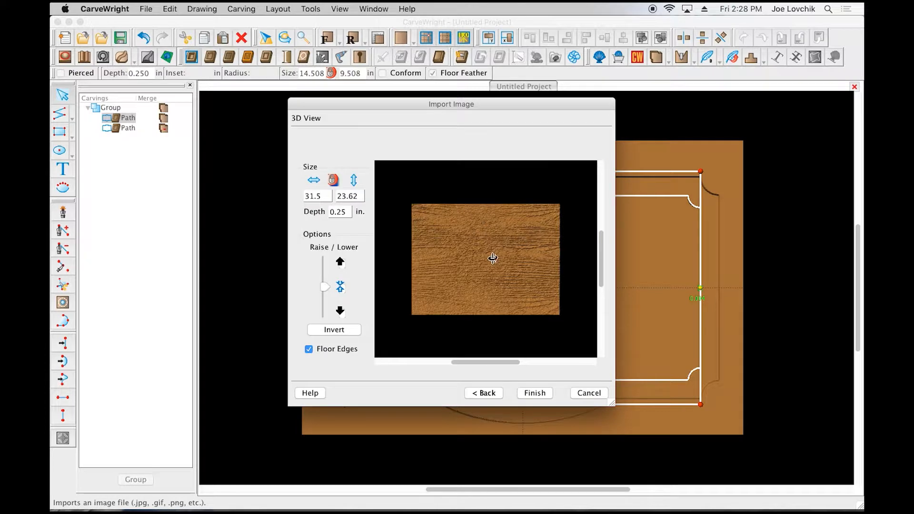
scroll(480, 269, up, 2)
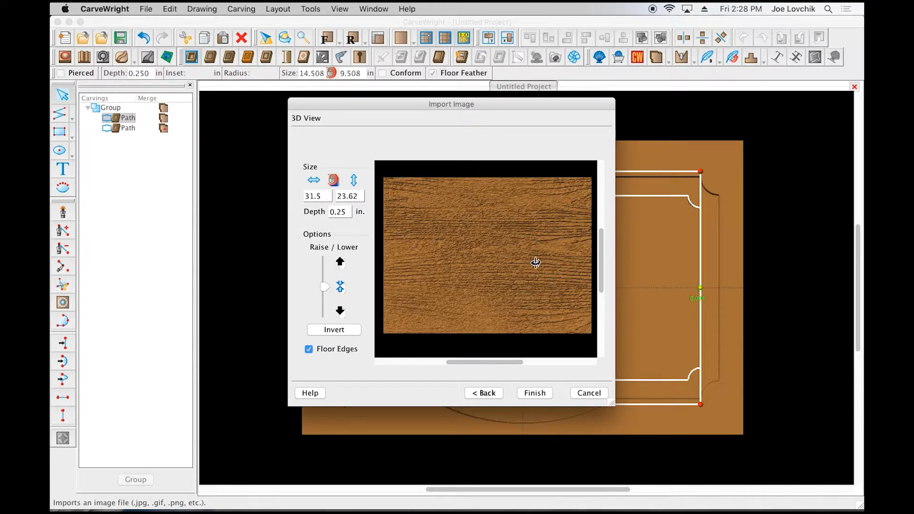
drag(534, 282, 512, 272)
click(535, 393)
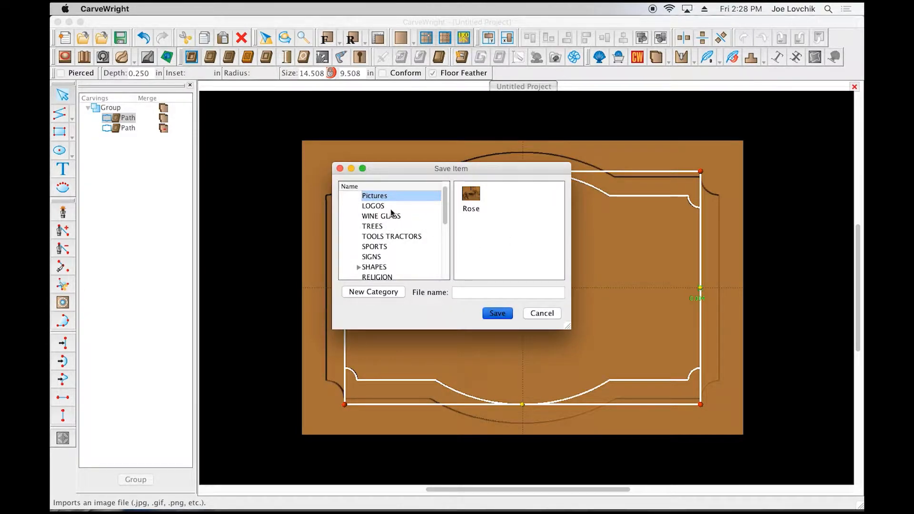
click(481, 292)
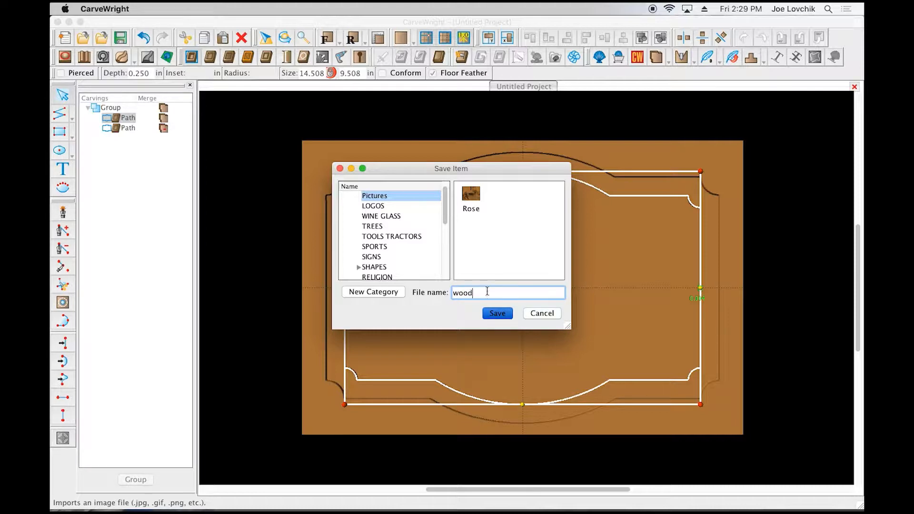
click(507, 318)
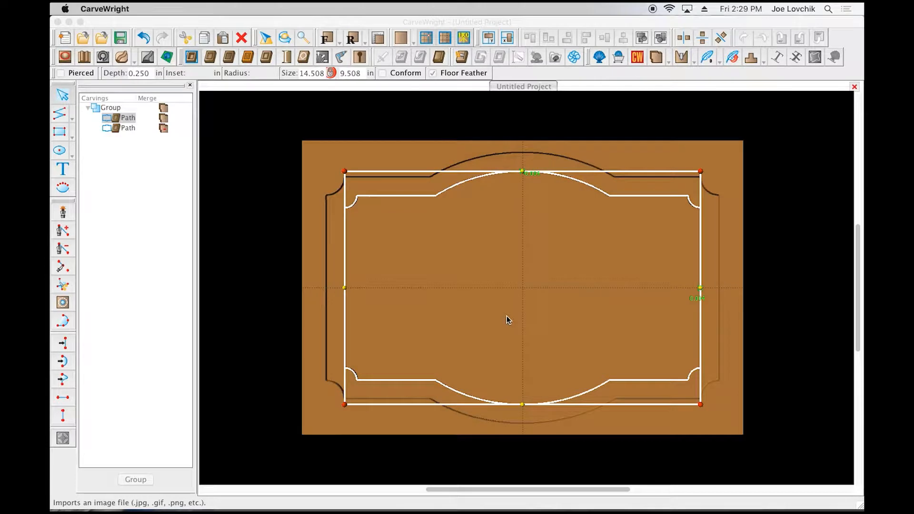
Place the wood grain pattern from the Pictures favorites at the board's center, scaled to fit the board.
click(329, 40)
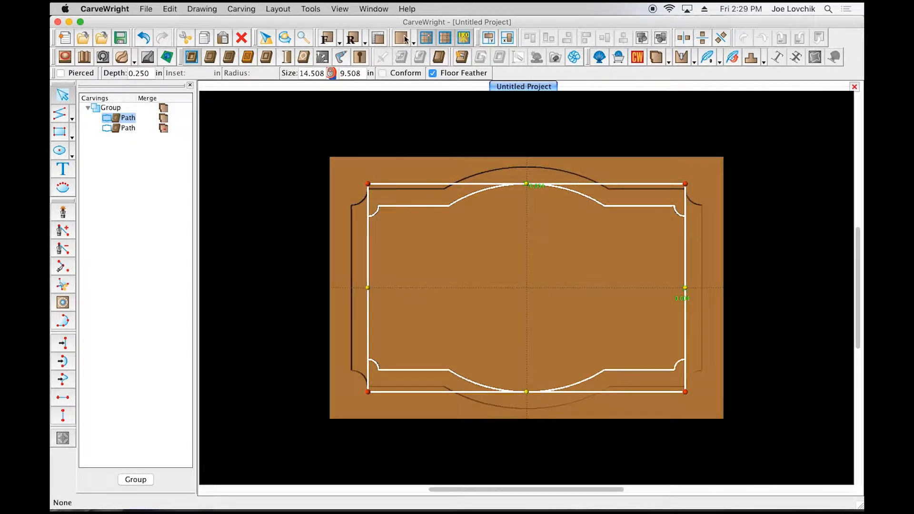
click(601, 58)
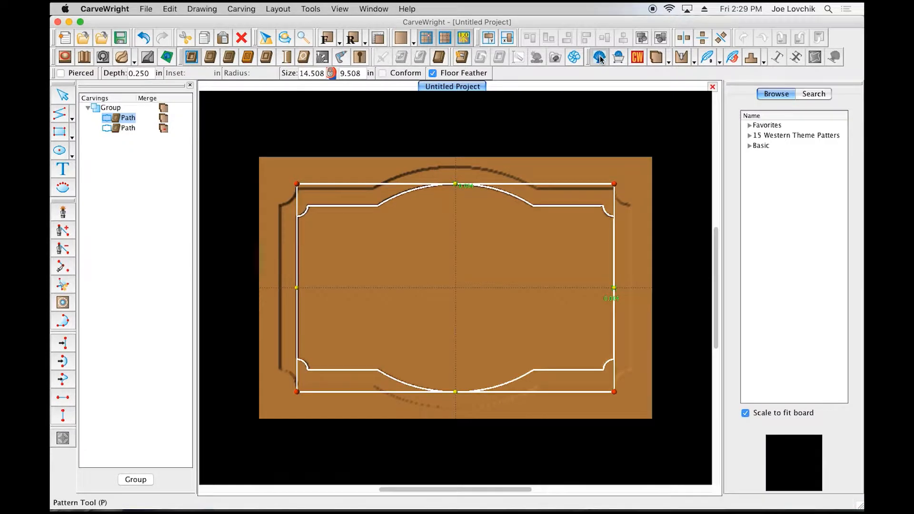
click(741, 125)
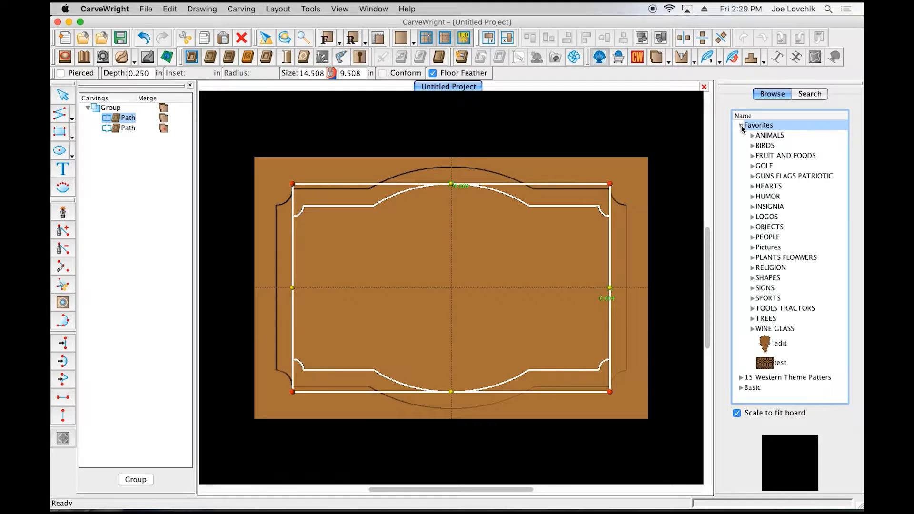
click(753, 247)
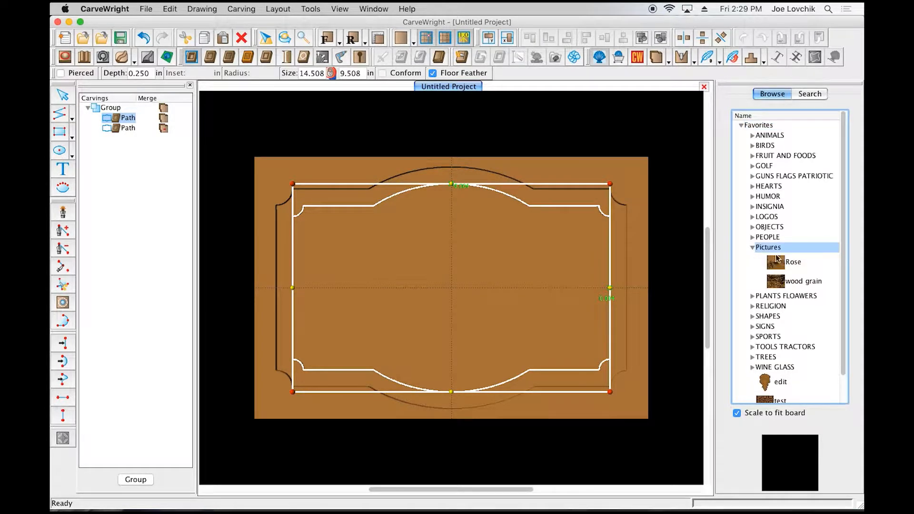
click(779, 283)
click(452, 288)
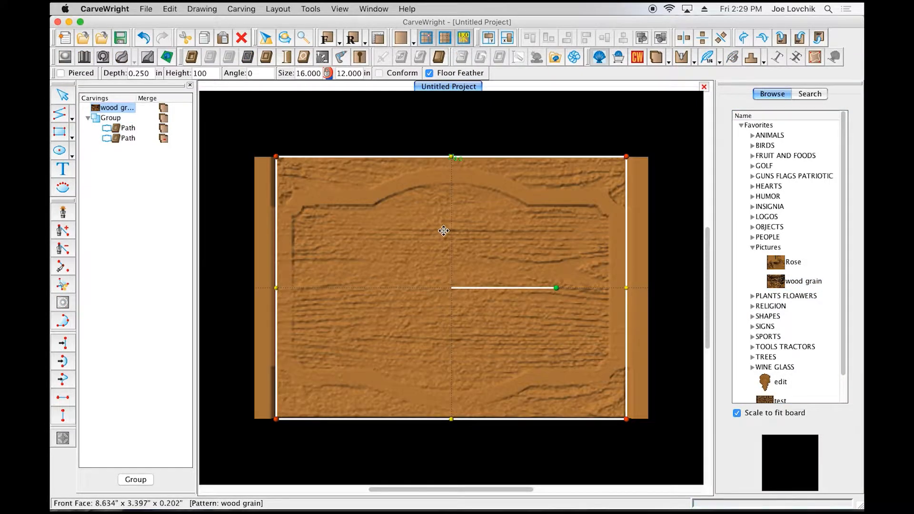